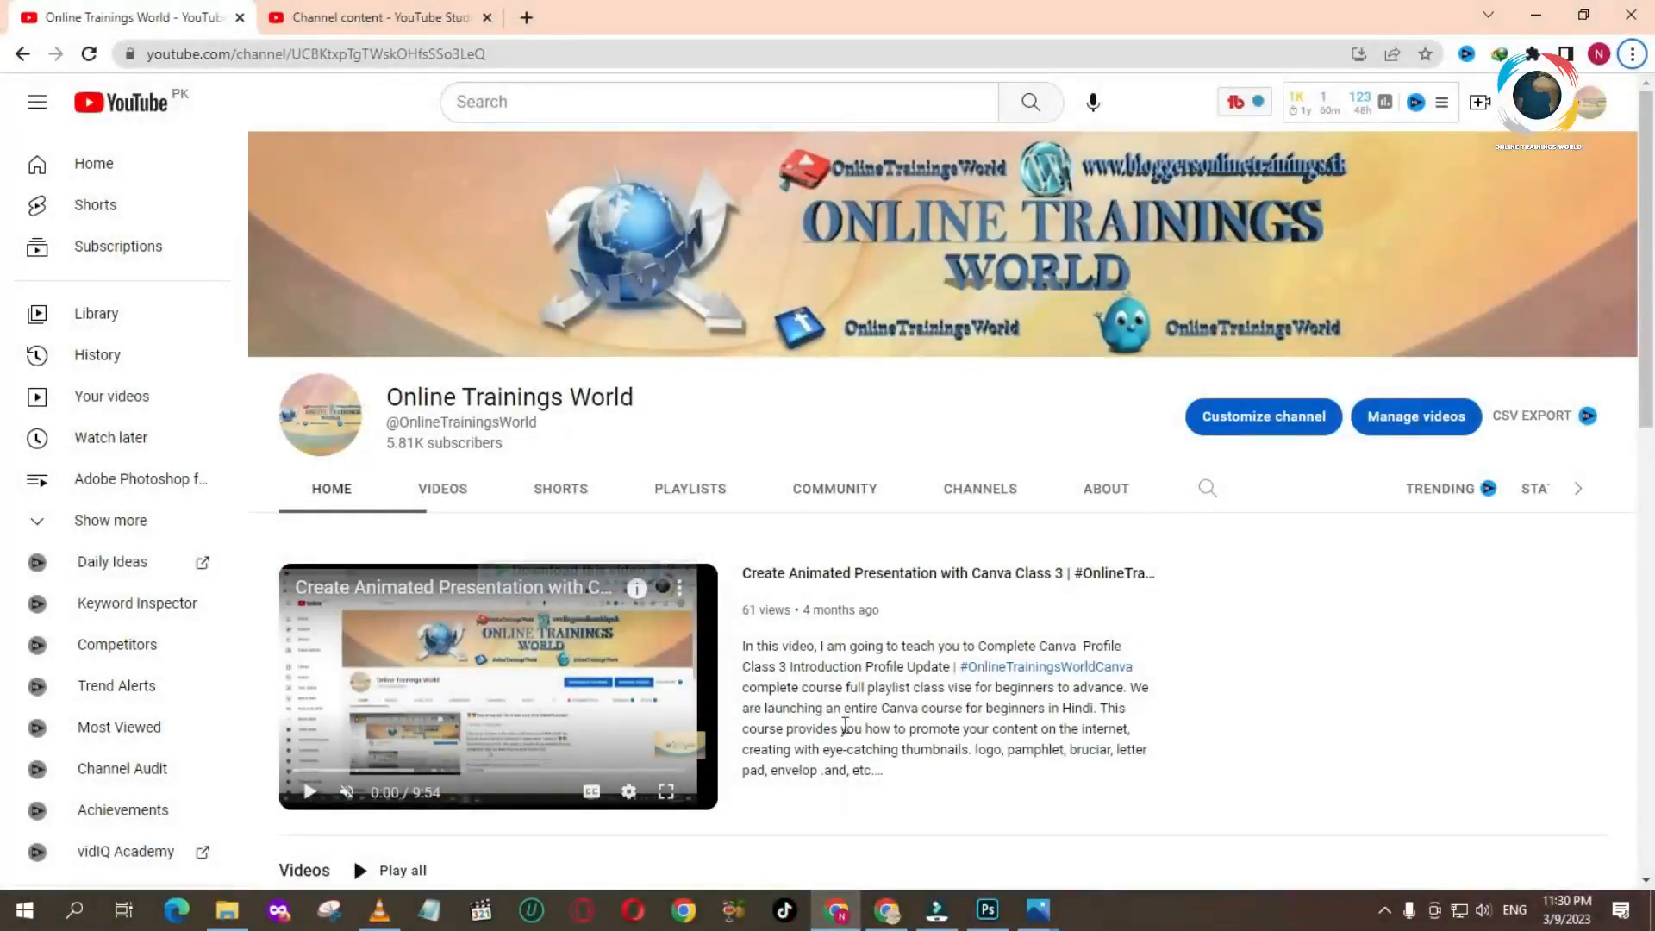
Switch to Photoshop and select a rectangular area around the open book and part of the roses with the Rectangular Marquee tool
left_click(990, 905)
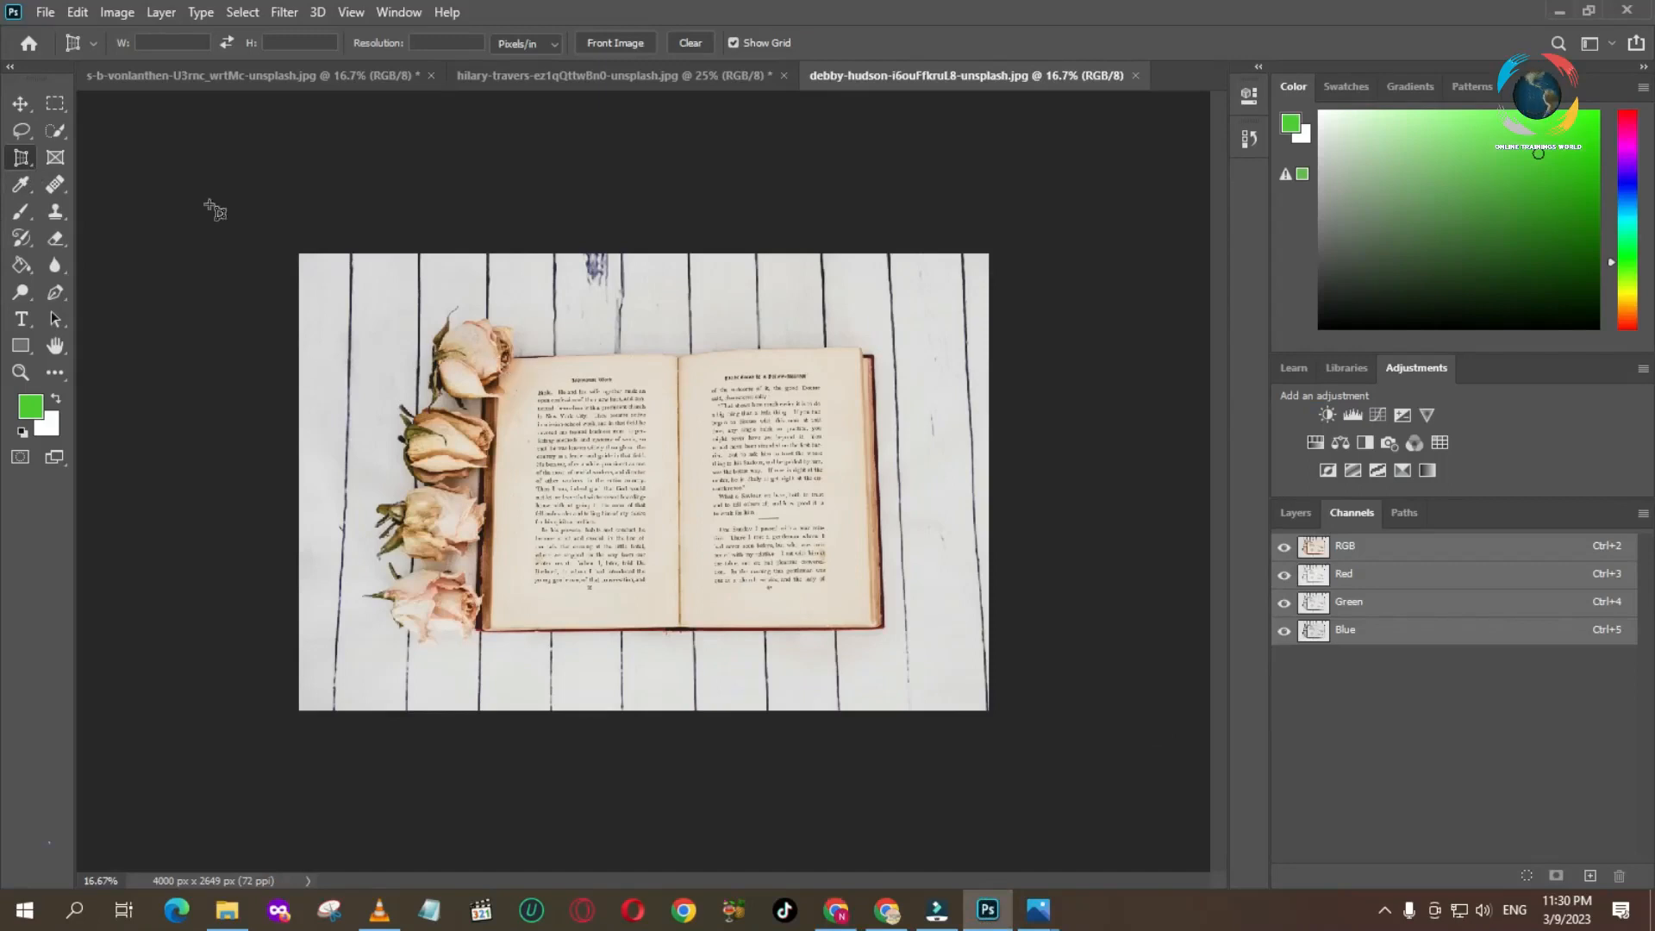
left_click(55, 104)
left_click_drag(419, 293, 654, 579)
left_click_drag(733, 626, 904, 645)
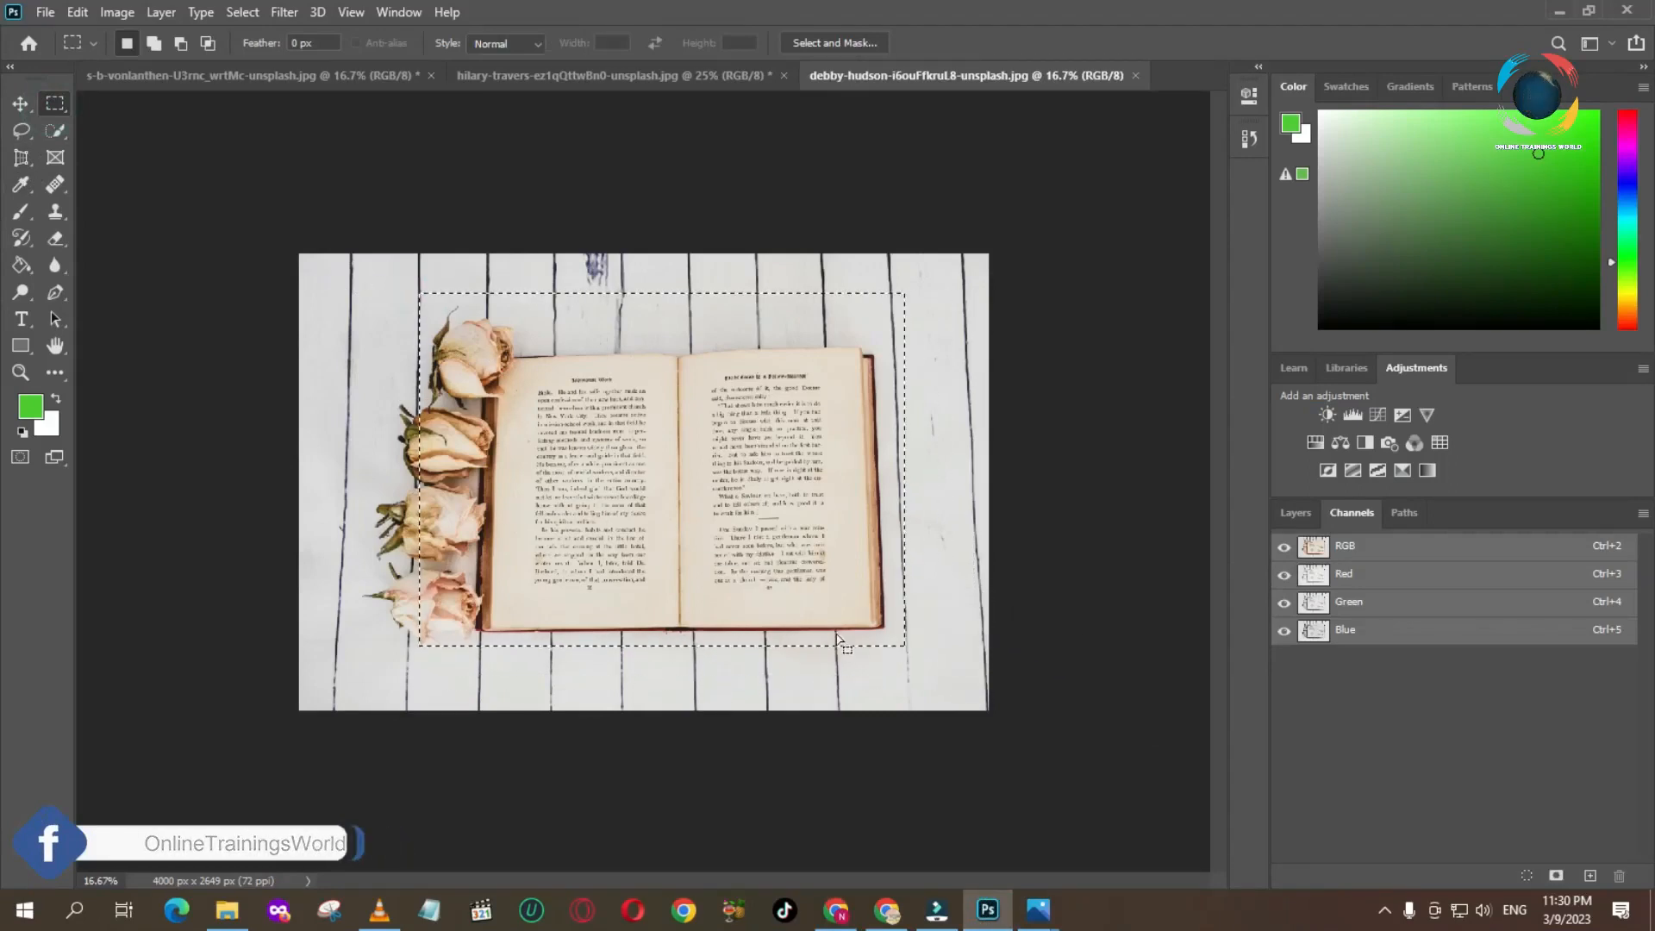
key("z")
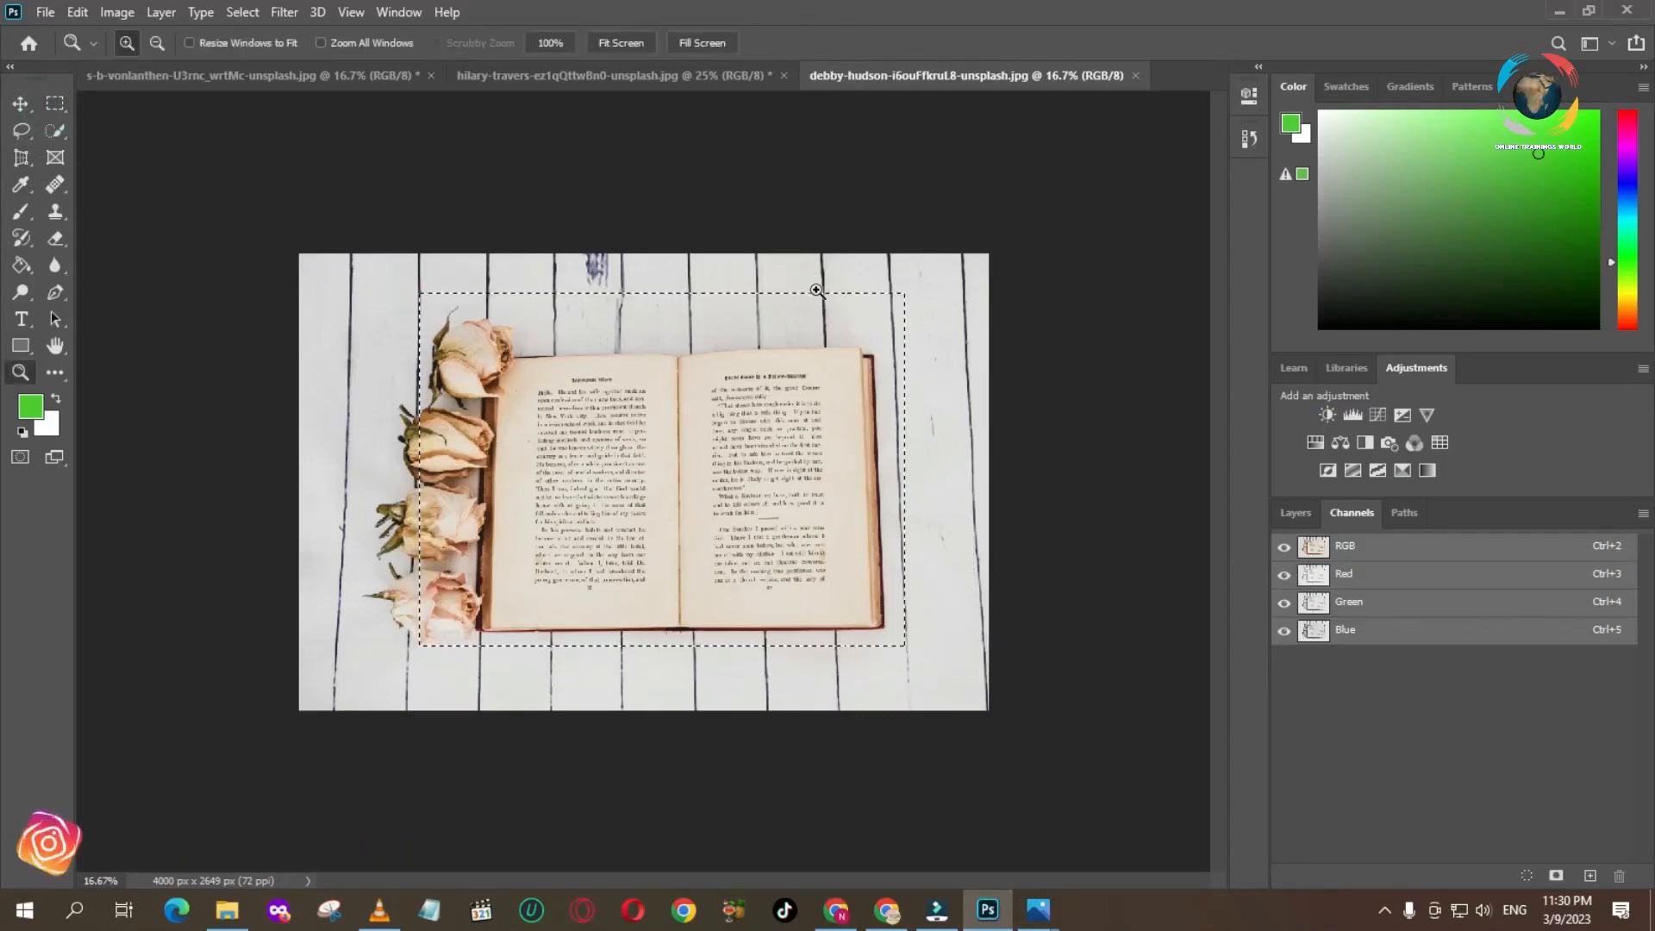
left_click(709, 449)
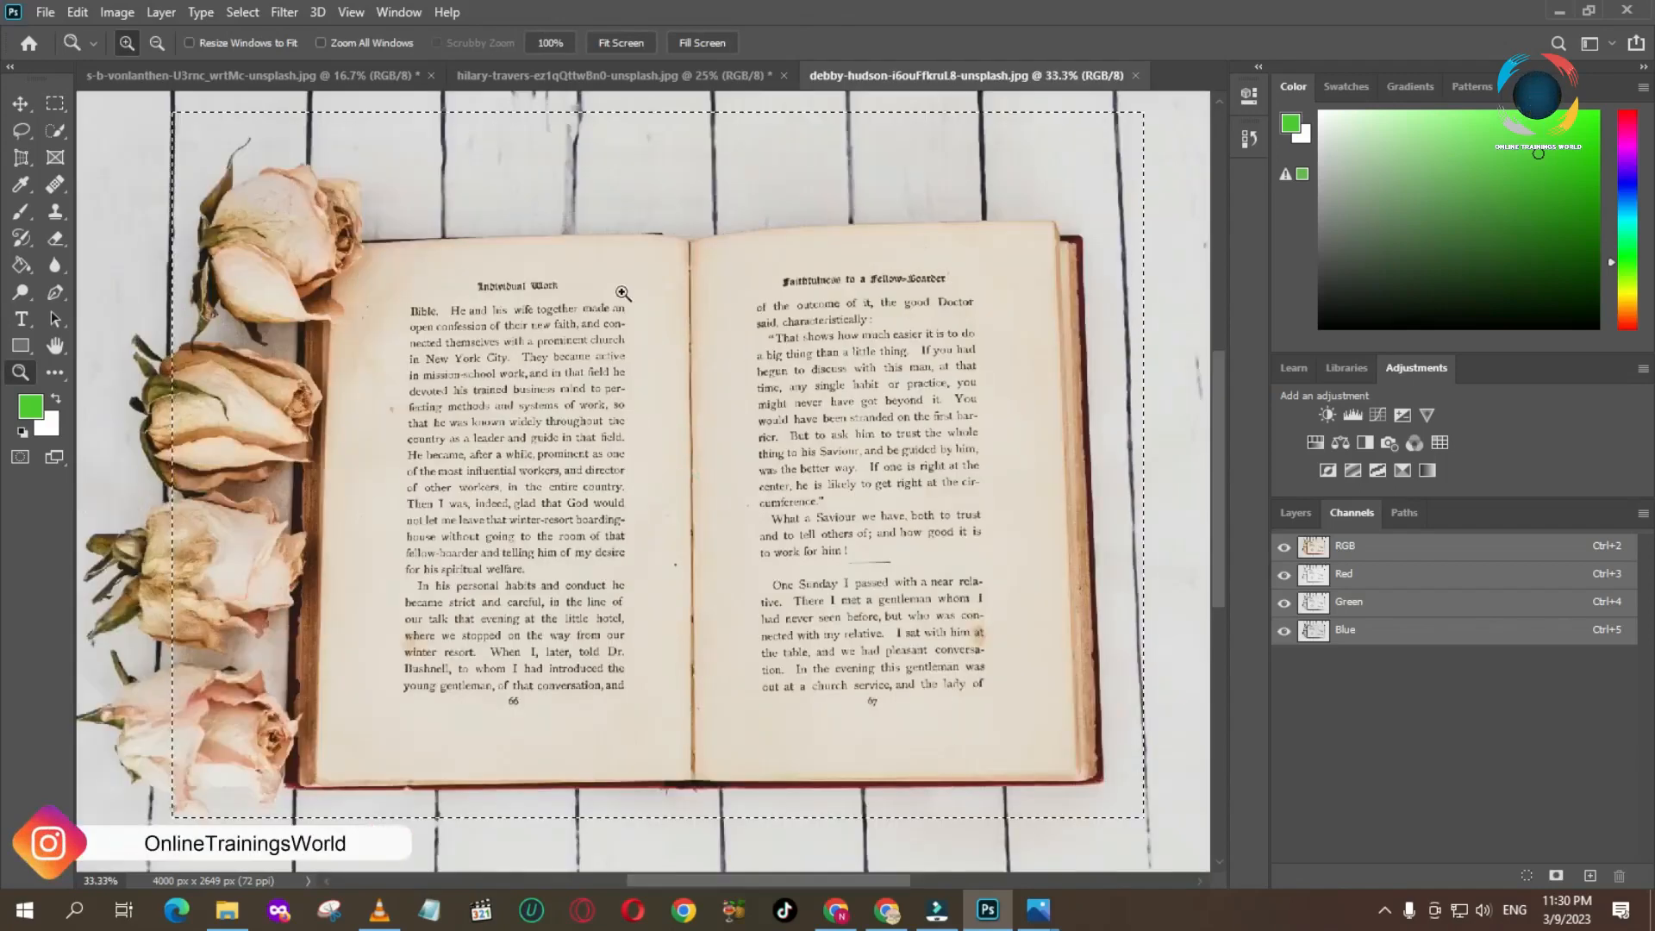
Clear the selection and make a tighter rectangular marquee selection that follows the open book's cover
left_click(22, 131)
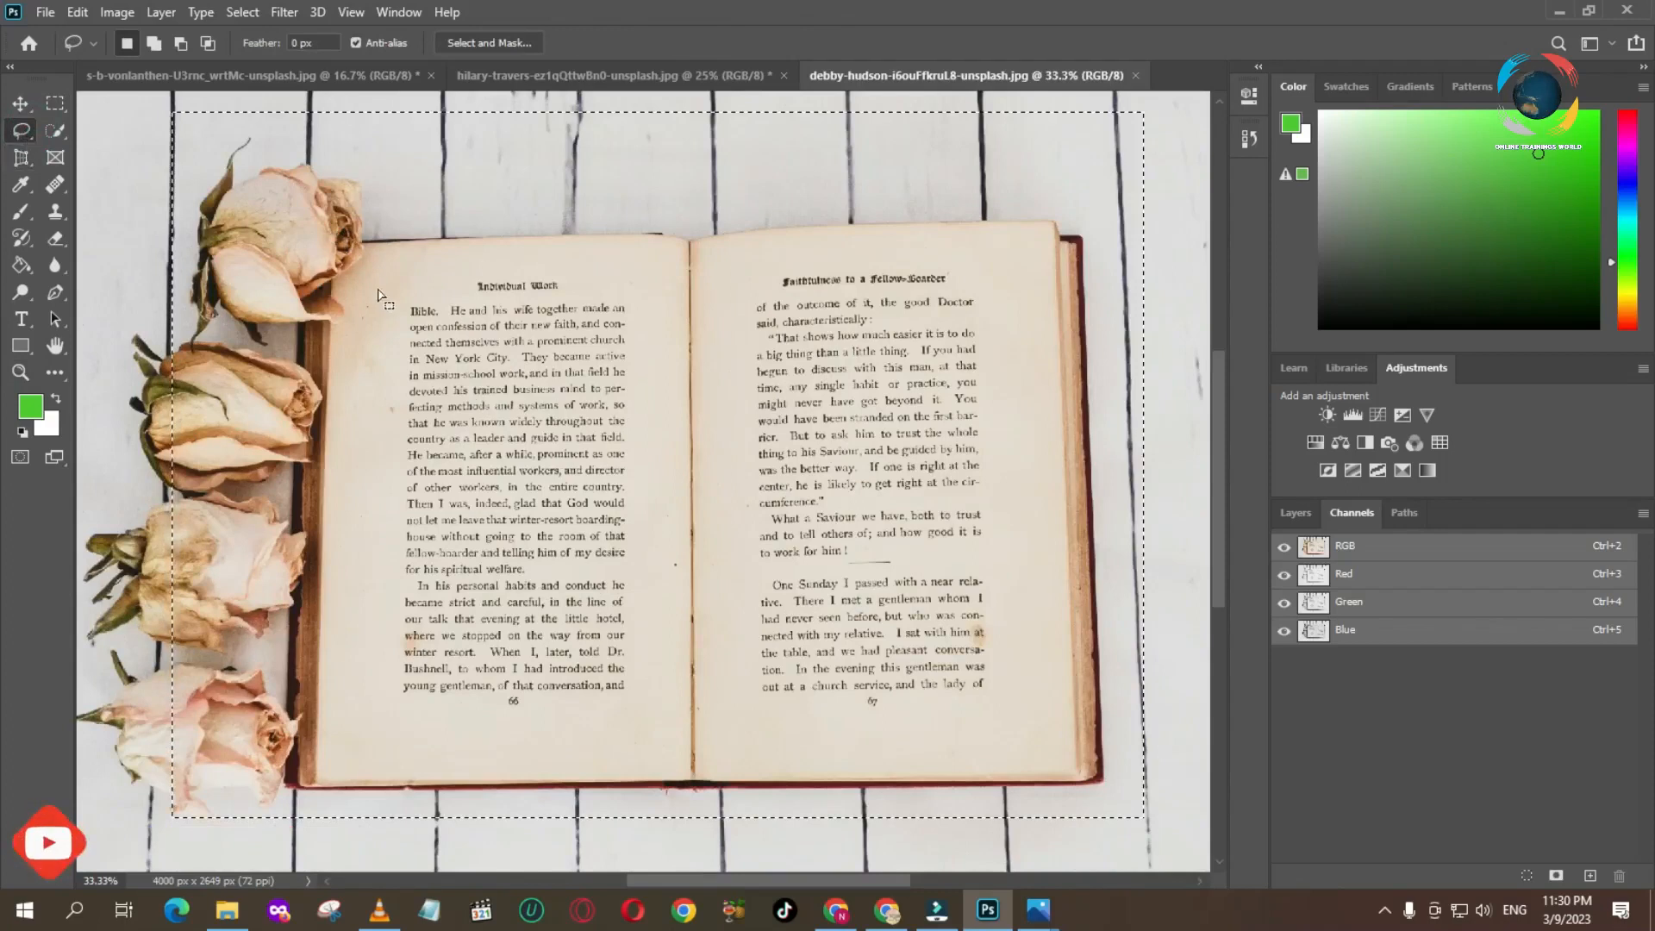
left_click(56, 104)
key("ctrl+d")
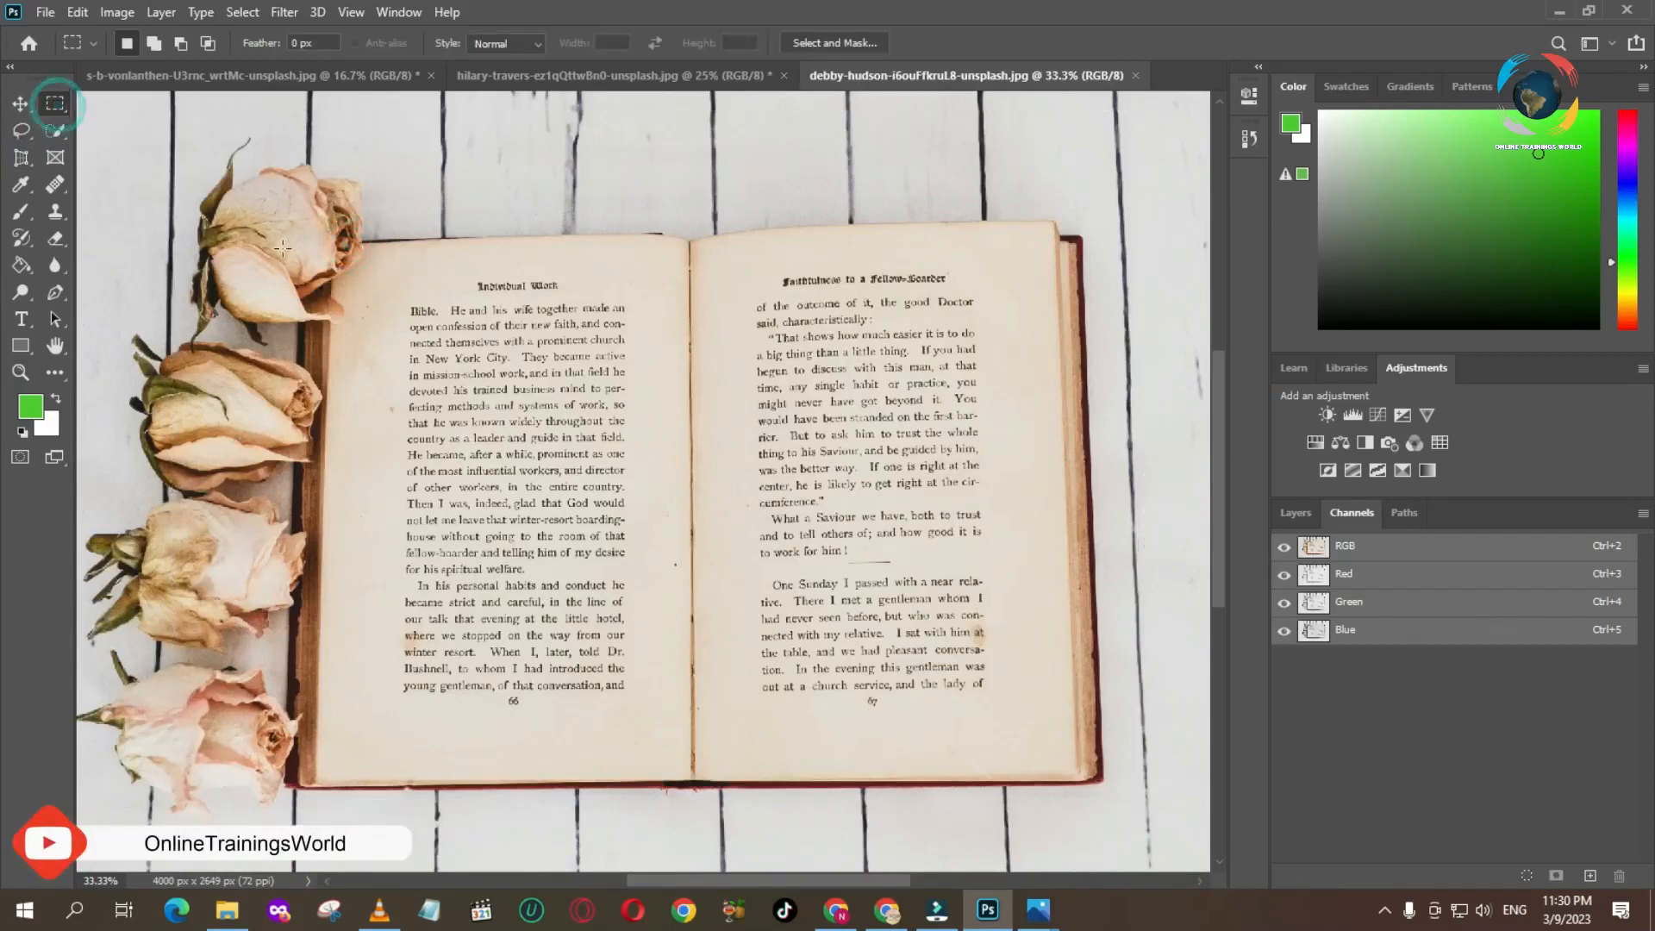
left_click_drag(1083, 231, 308, 789)
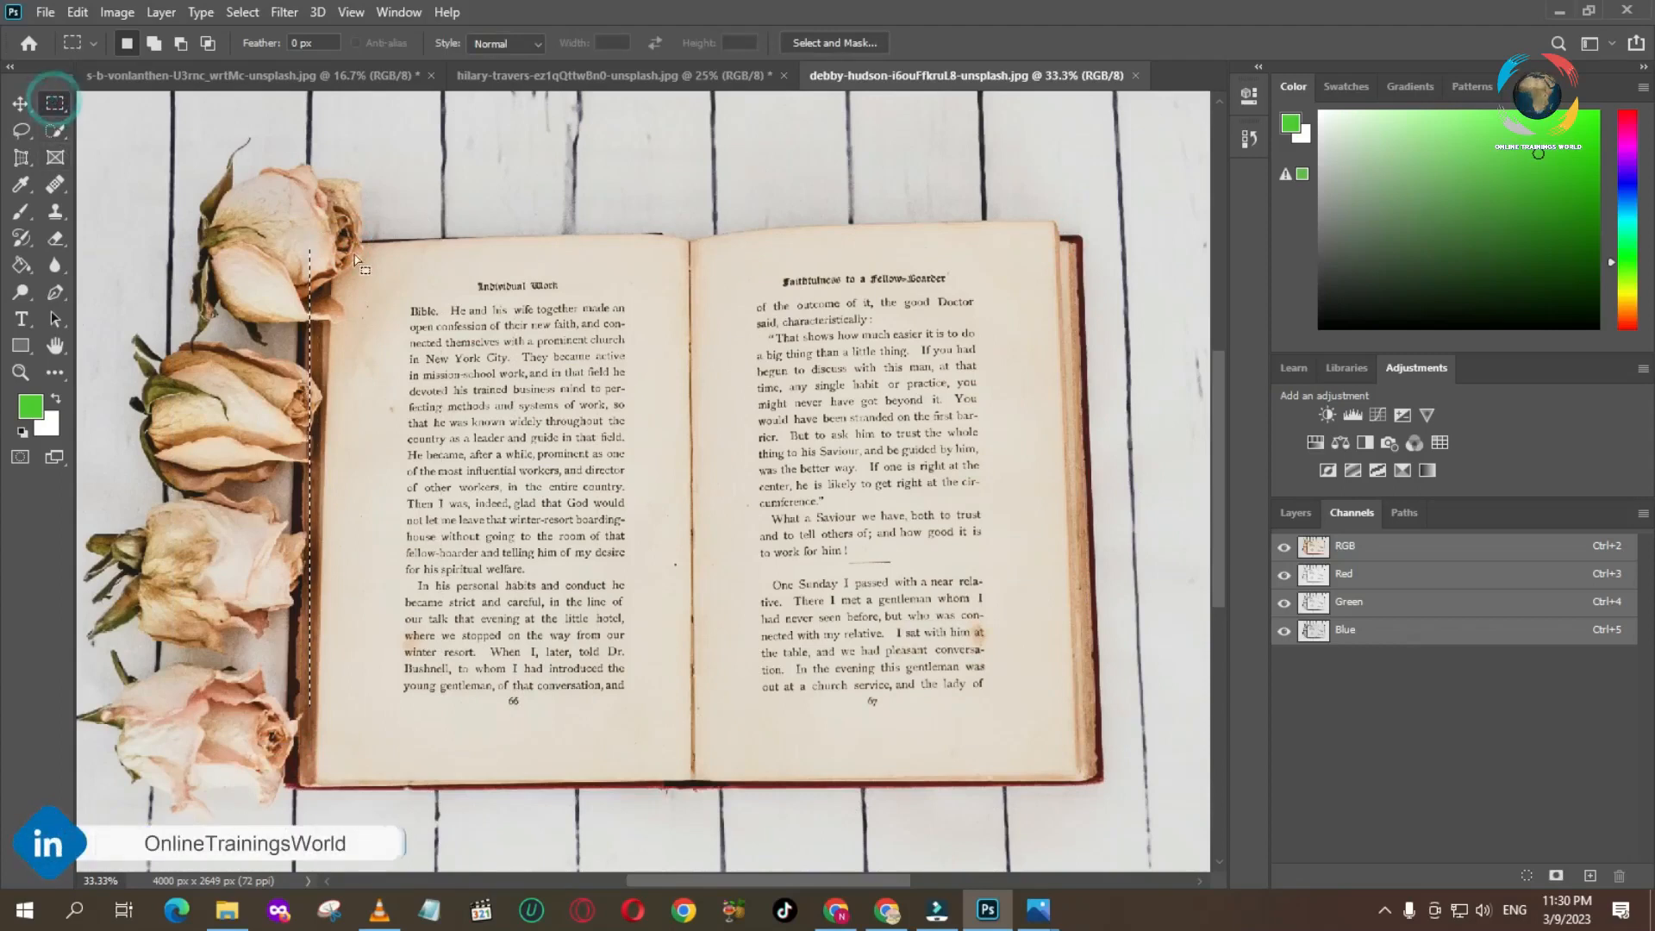
left_click_drag(424, 287, 1106, 788)
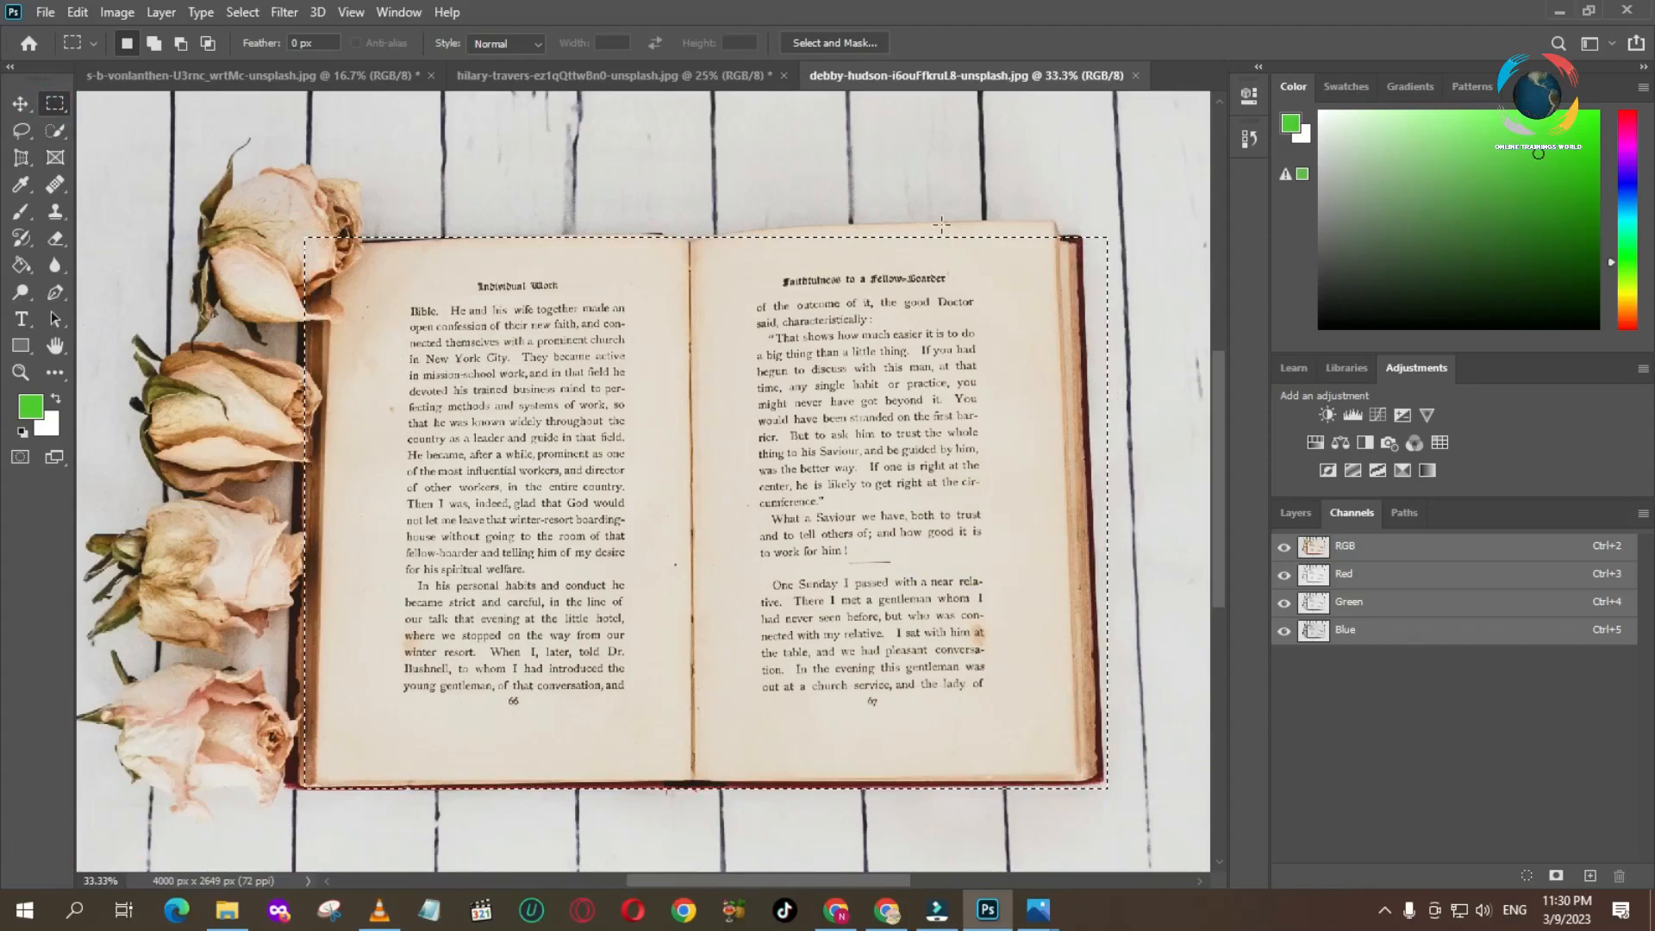
Draw a Perspective Crop frame over the book's right-hand page, starting from the centre fold
left_click(24, 160)
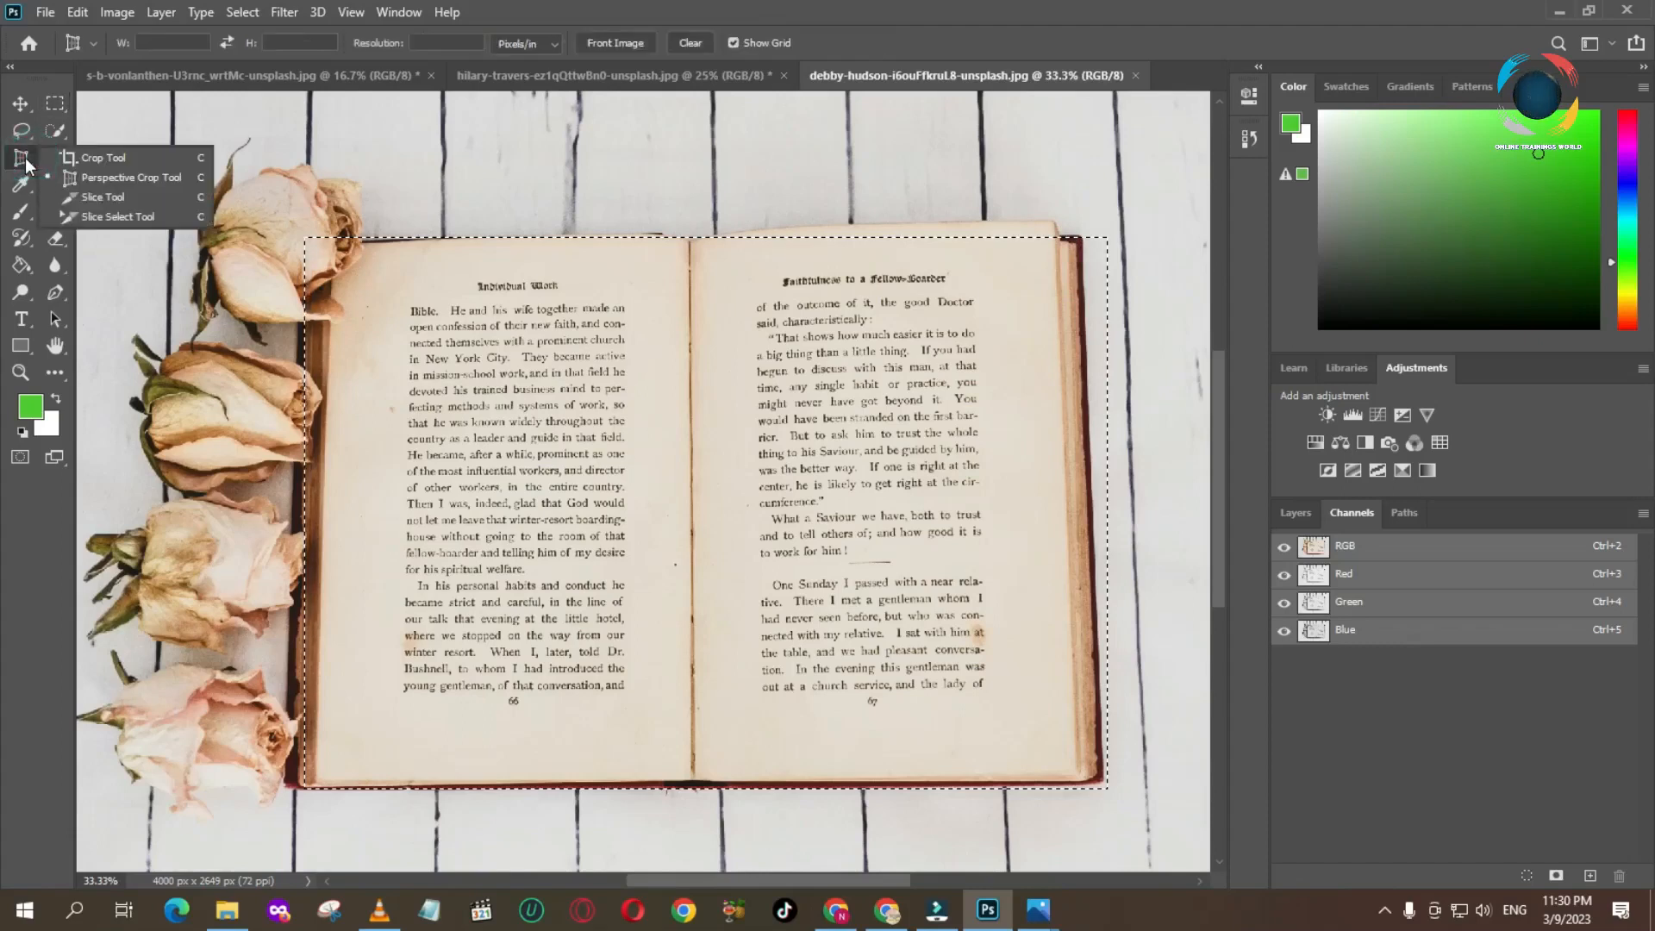
left_click(95, 181)
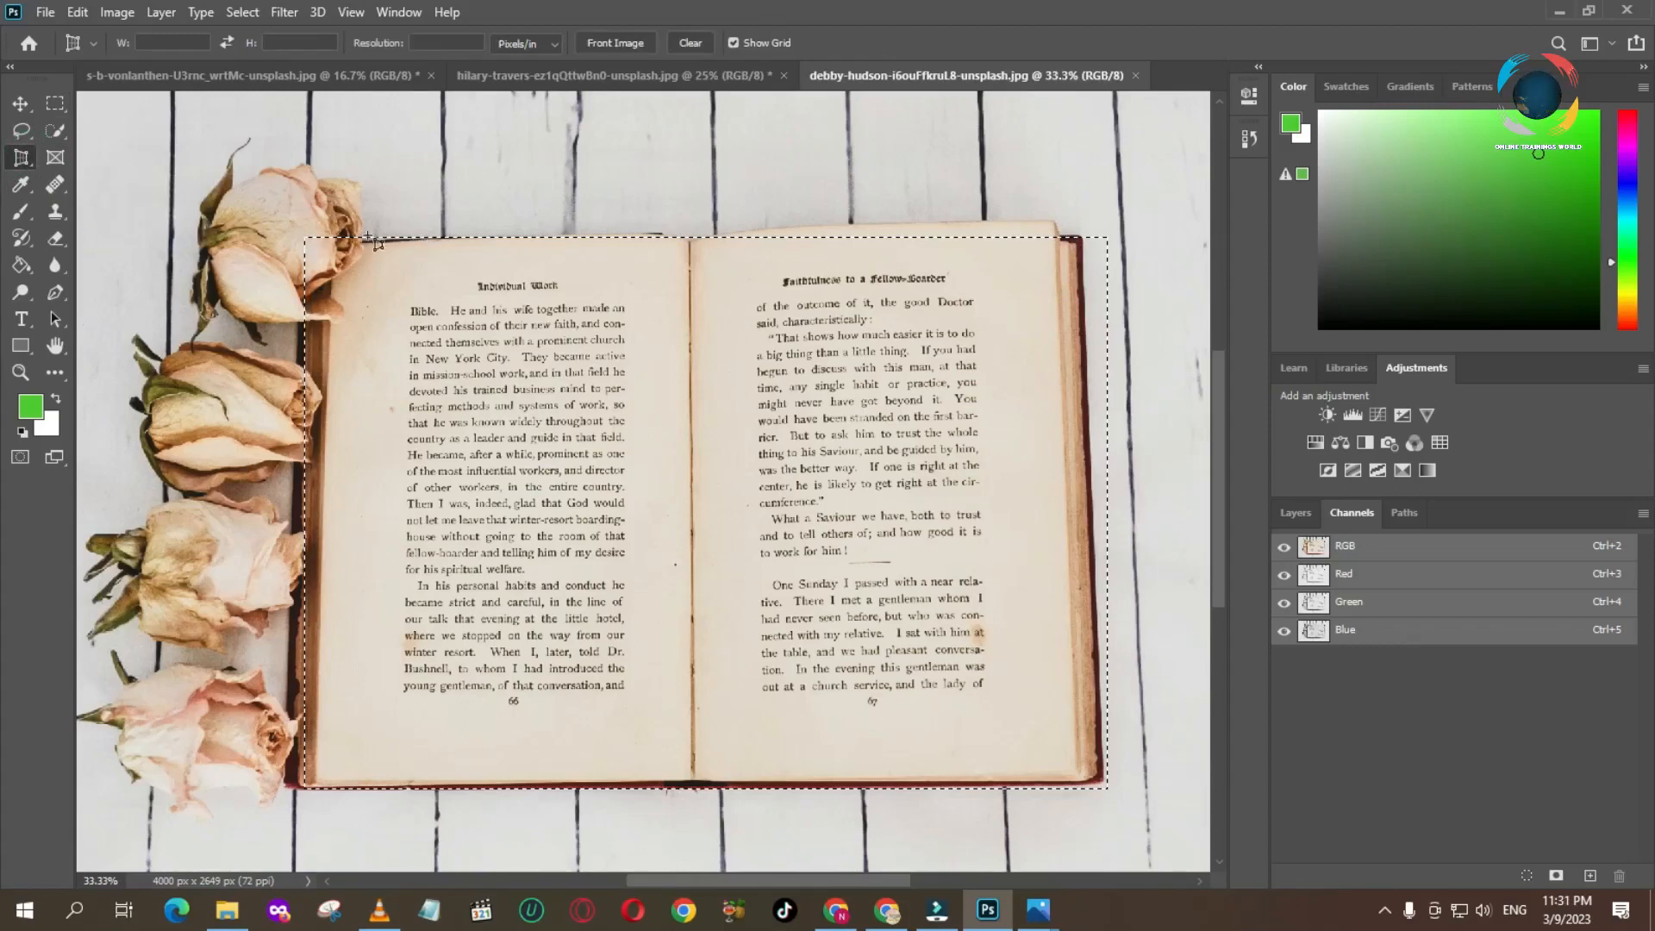
left_click(692, 237)
left_click_drag(692, 237, 1099, 770)
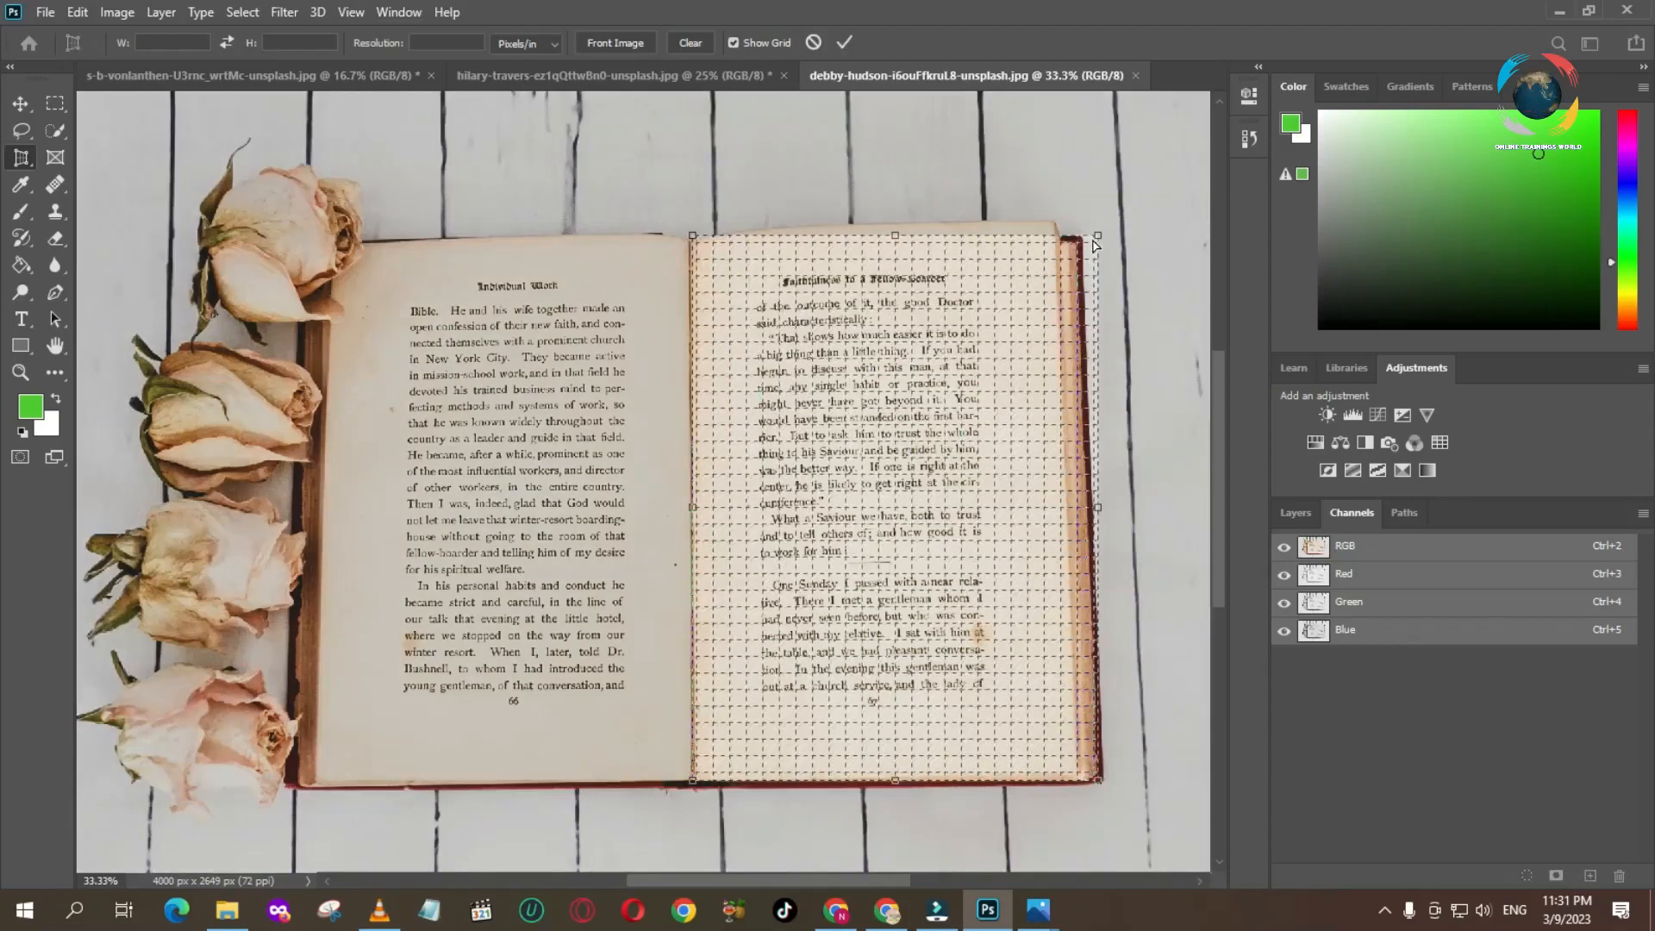
Fit the perspective frame's corners and upper edge to the right-hand page's outline and apply the crop
left_click_drag(1096, 236, 1053, 224)
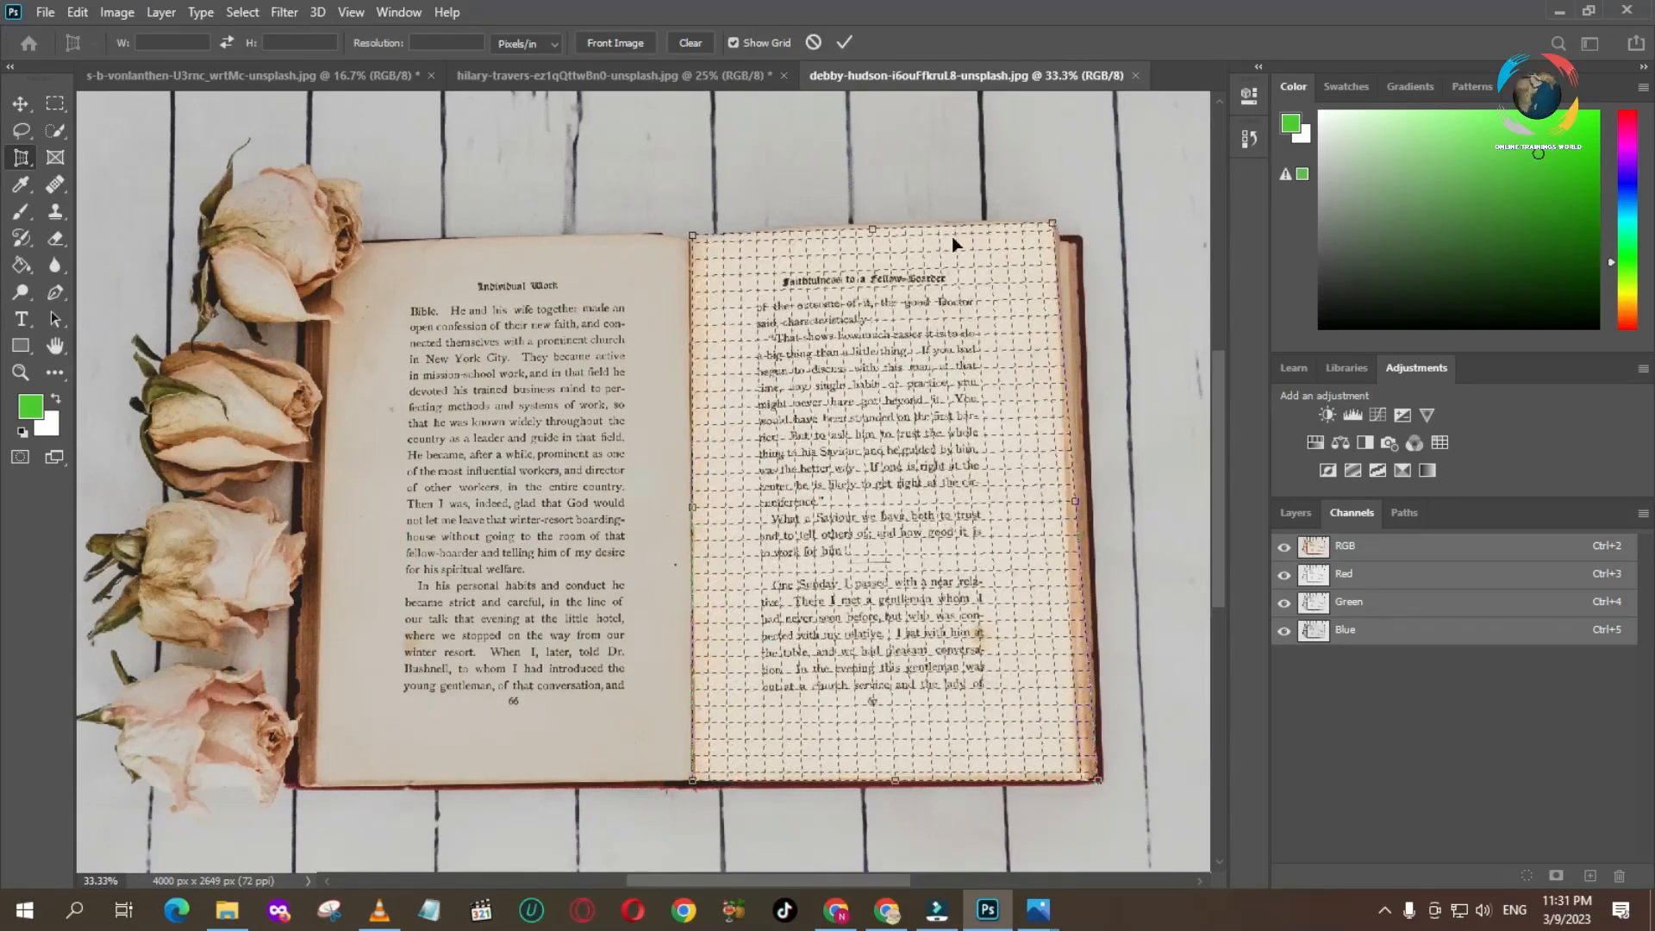
left_click_drag(1097, 782, 1078, 777)
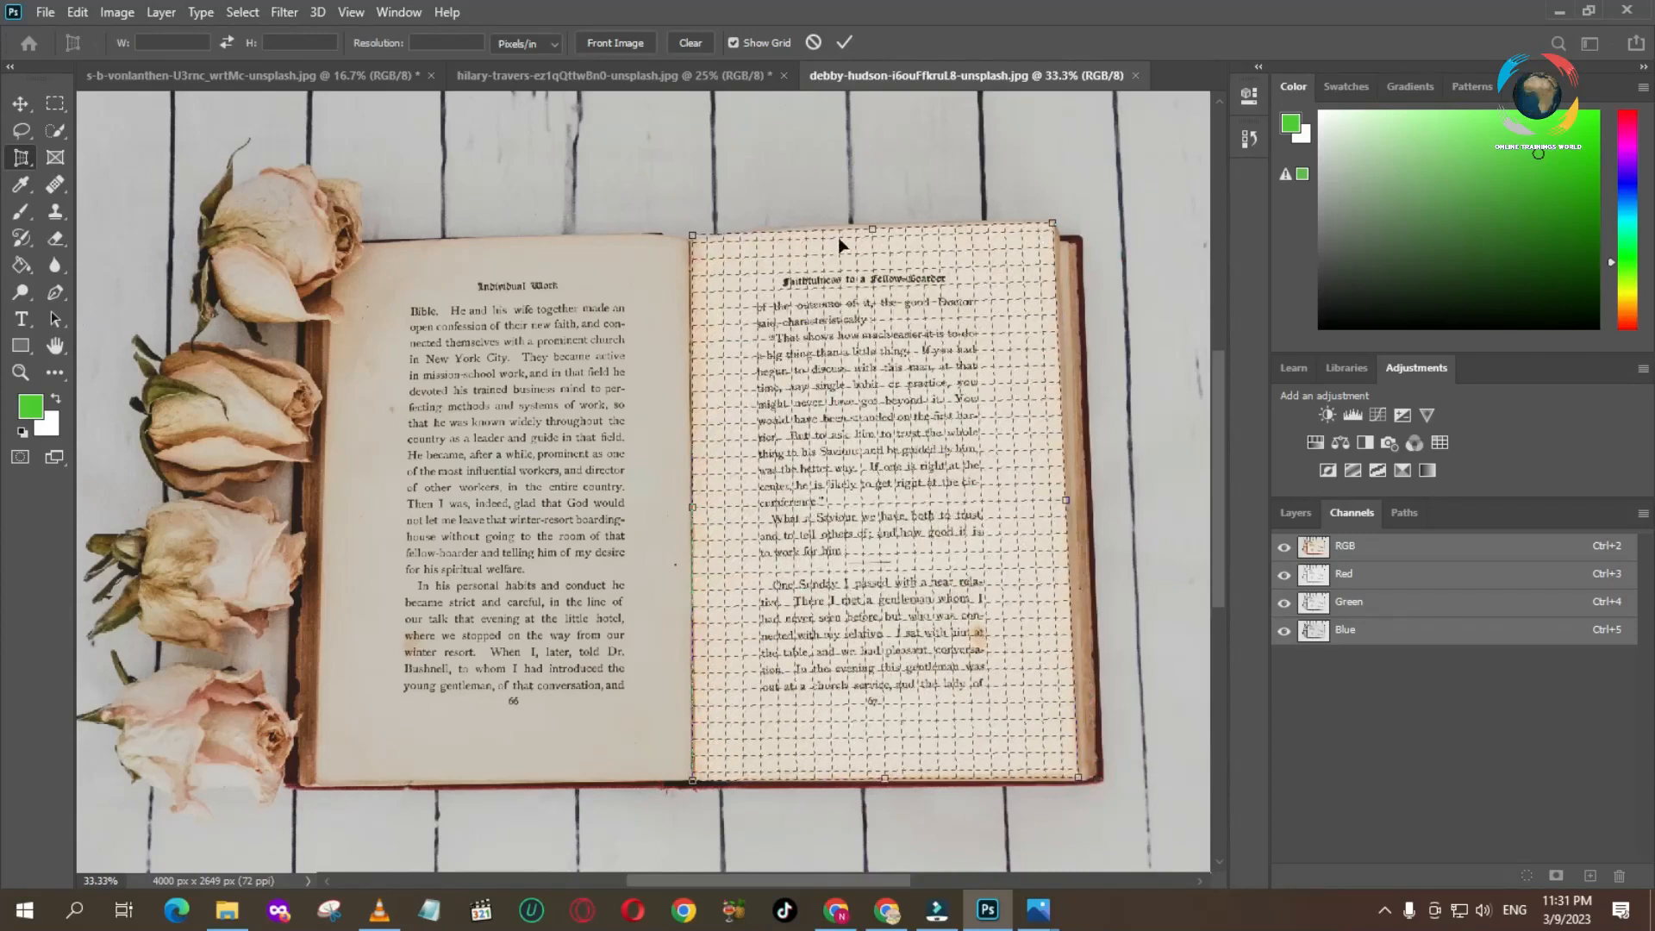
left_click_drag(872, 228, 872, 224)
left_click_drag(693, 231, 698, 240)
left_click(842, 42)
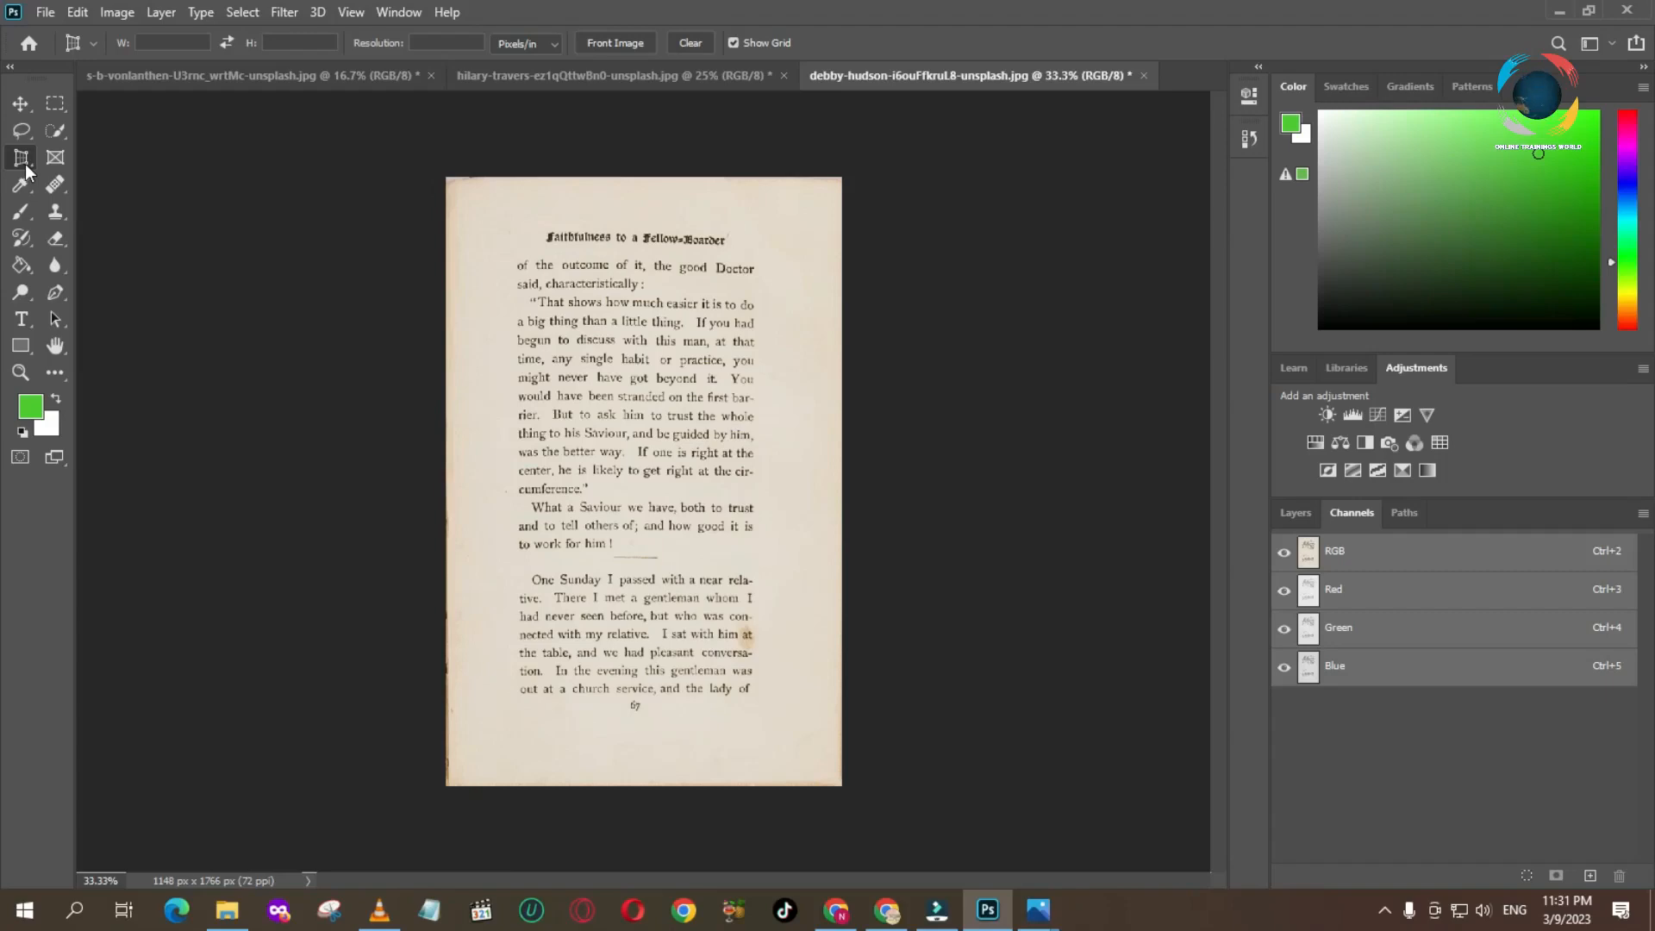
Load the front image's dimensions into the crop settings, try the resolution in Pixels/cm, and clear the values after restoring Pixels/in
left_click(619, 42)
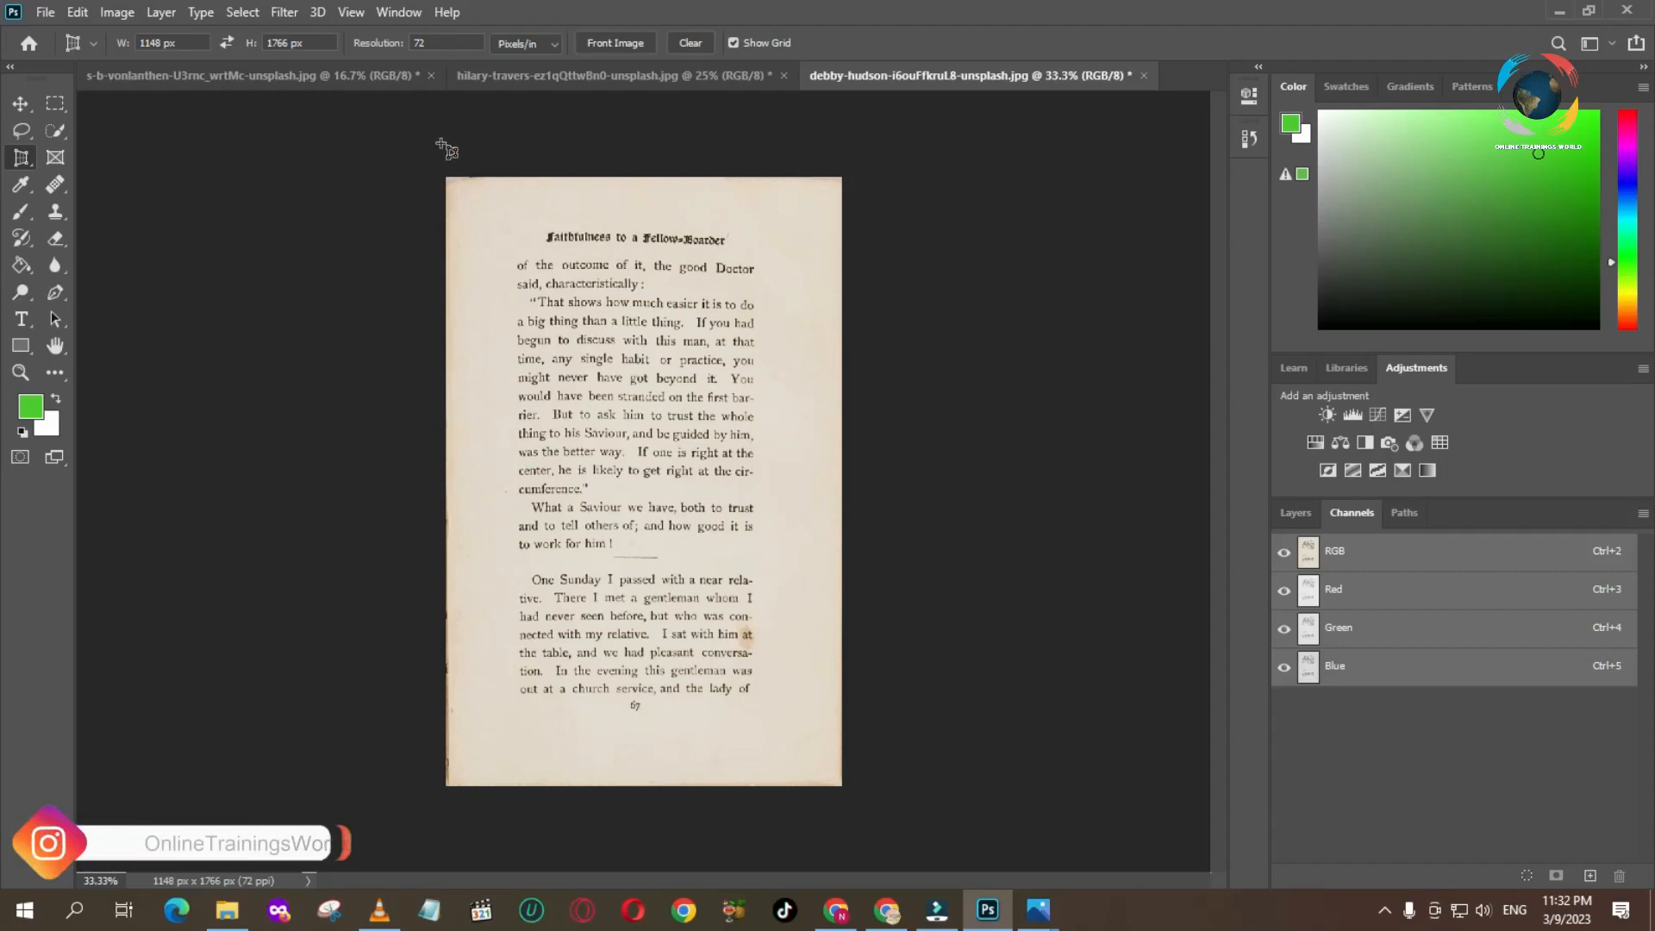
left_click(555, 45)
left_click(546, 74)
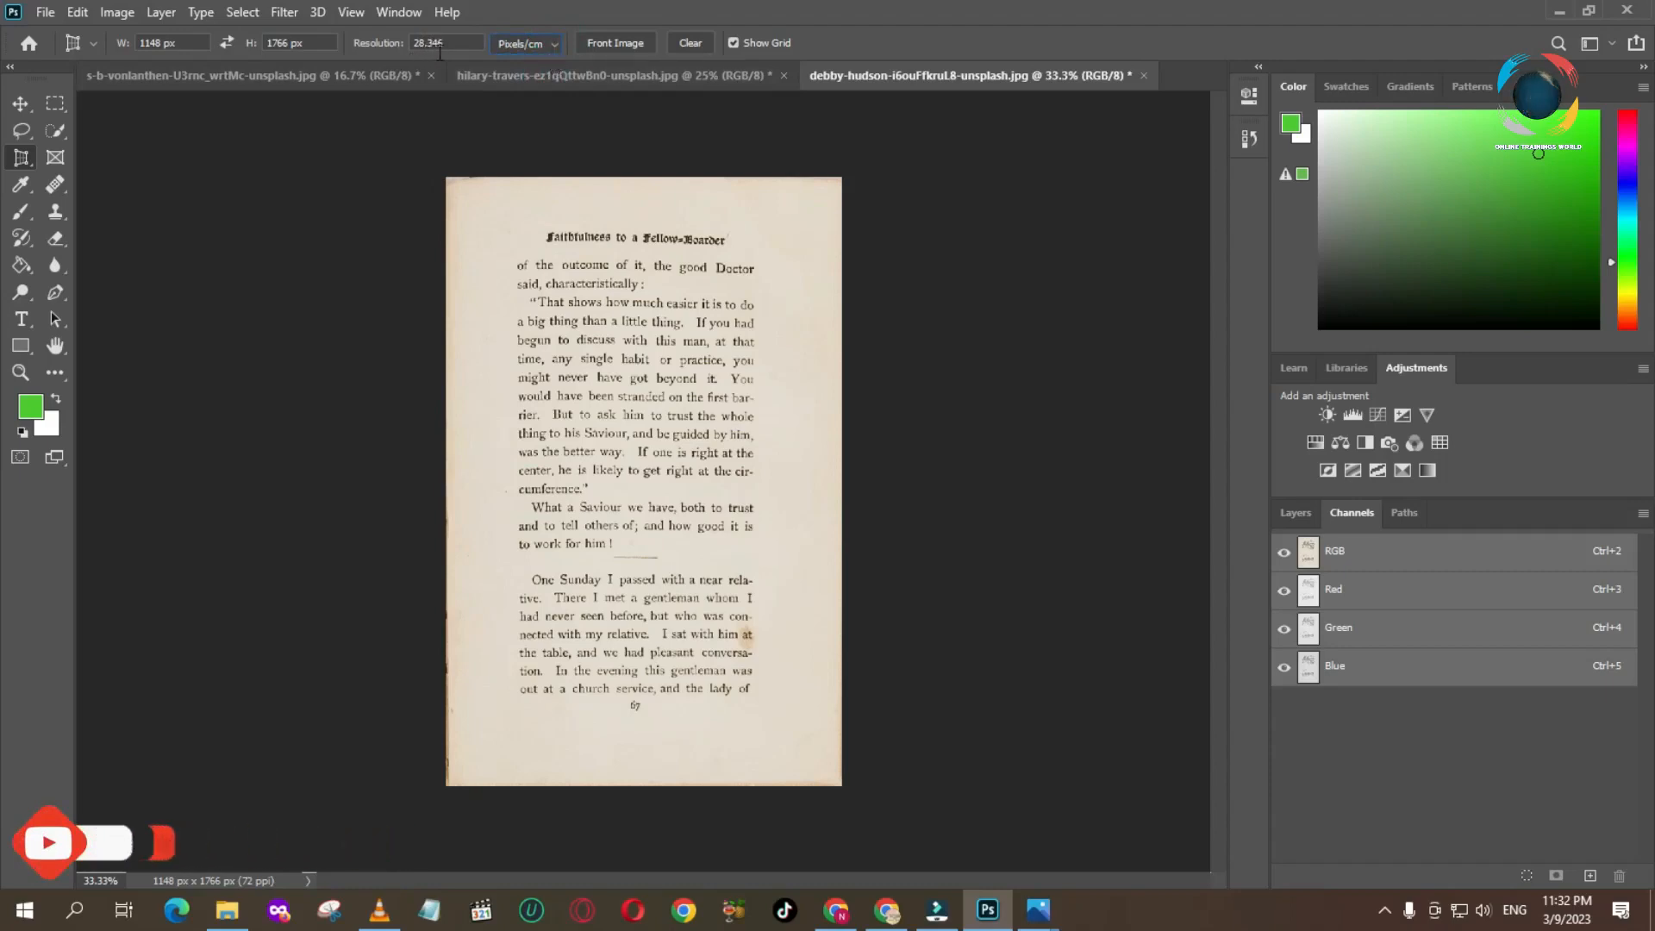
left_click(555, 46)
left_click(547, 60)
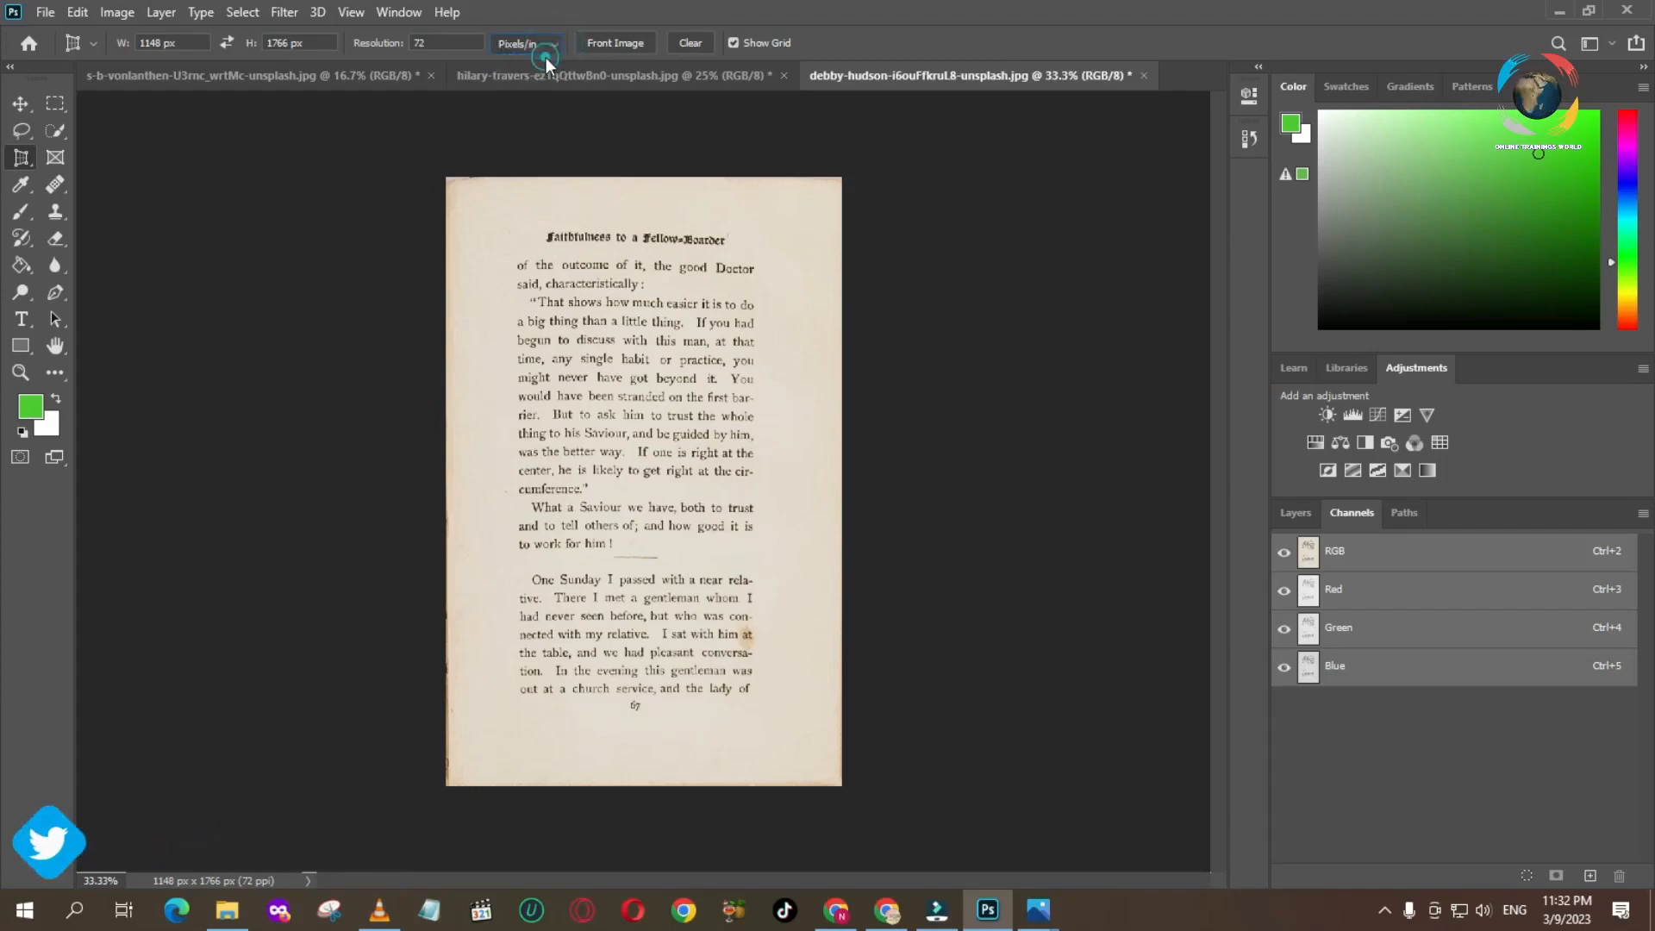
left_click(688, 43)
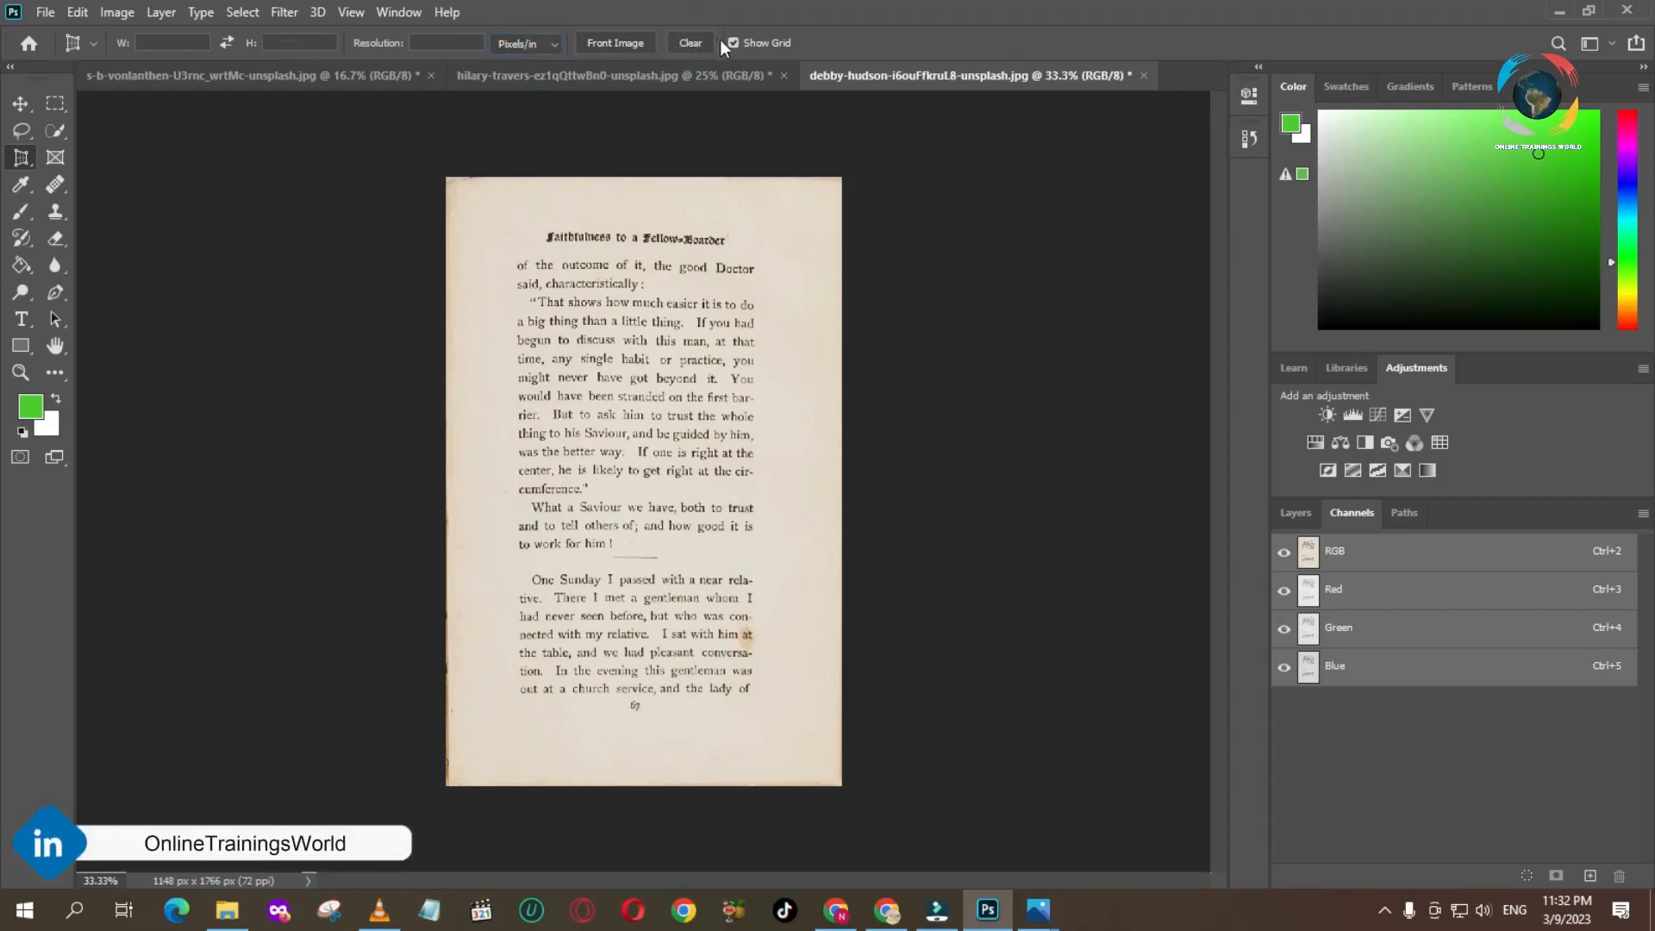
Draw a perspective crop frame over the whole page, turn its grid display off, and cancel the crop
left_click(733, 43)
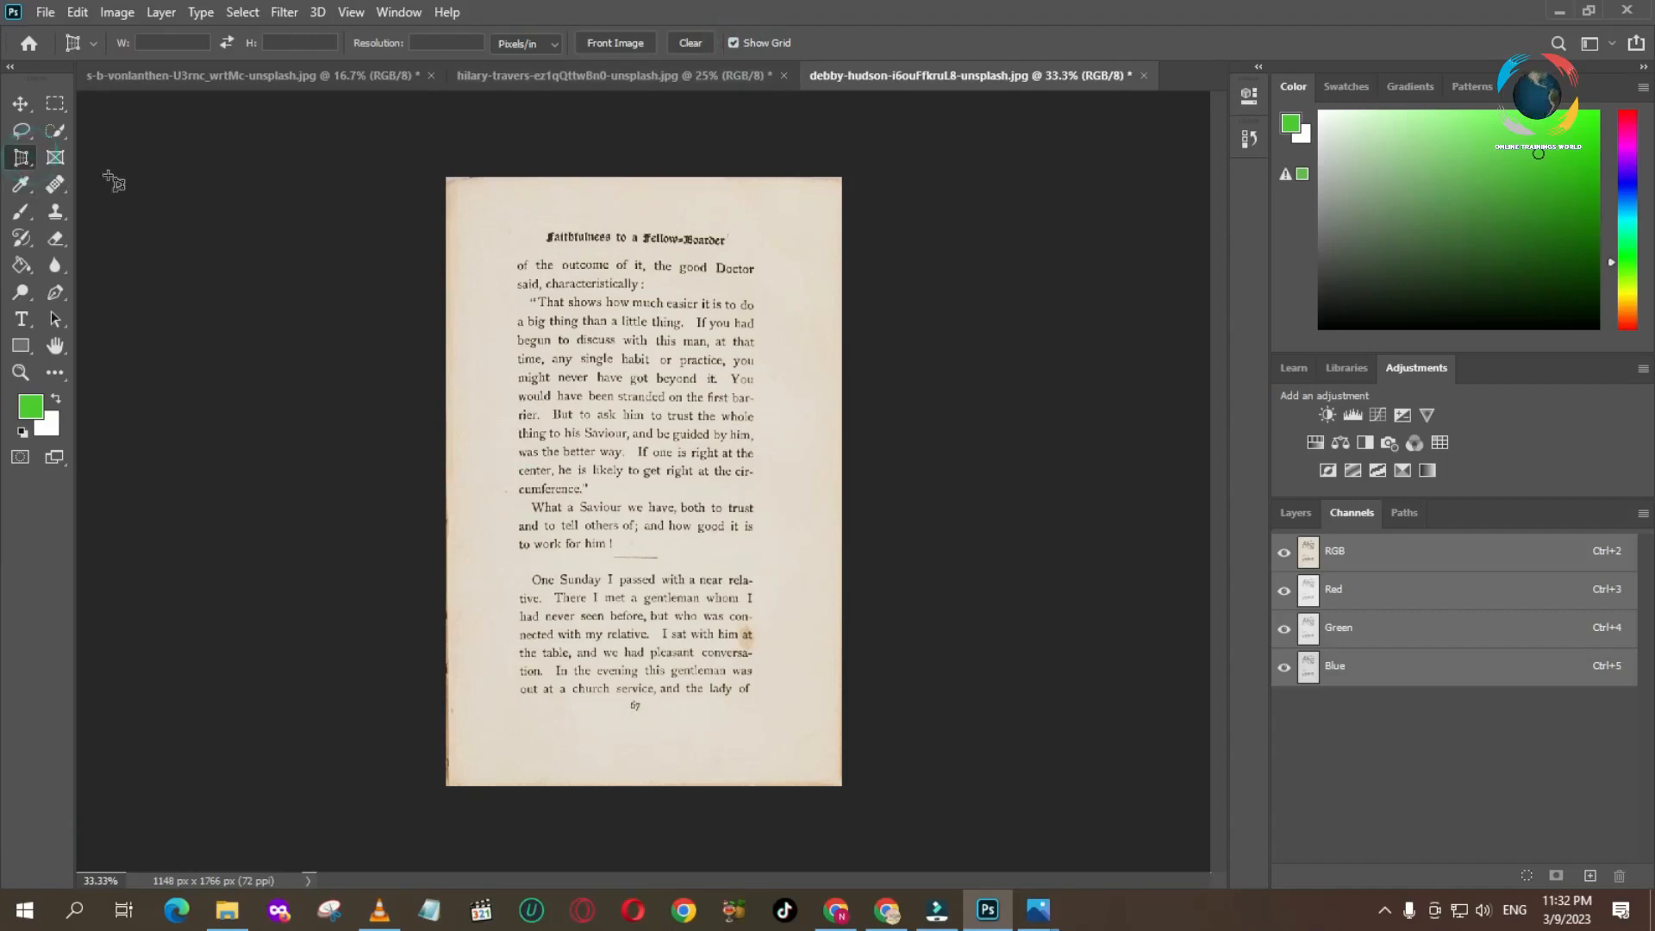
left_click_drag(443, 177, 844, 786)
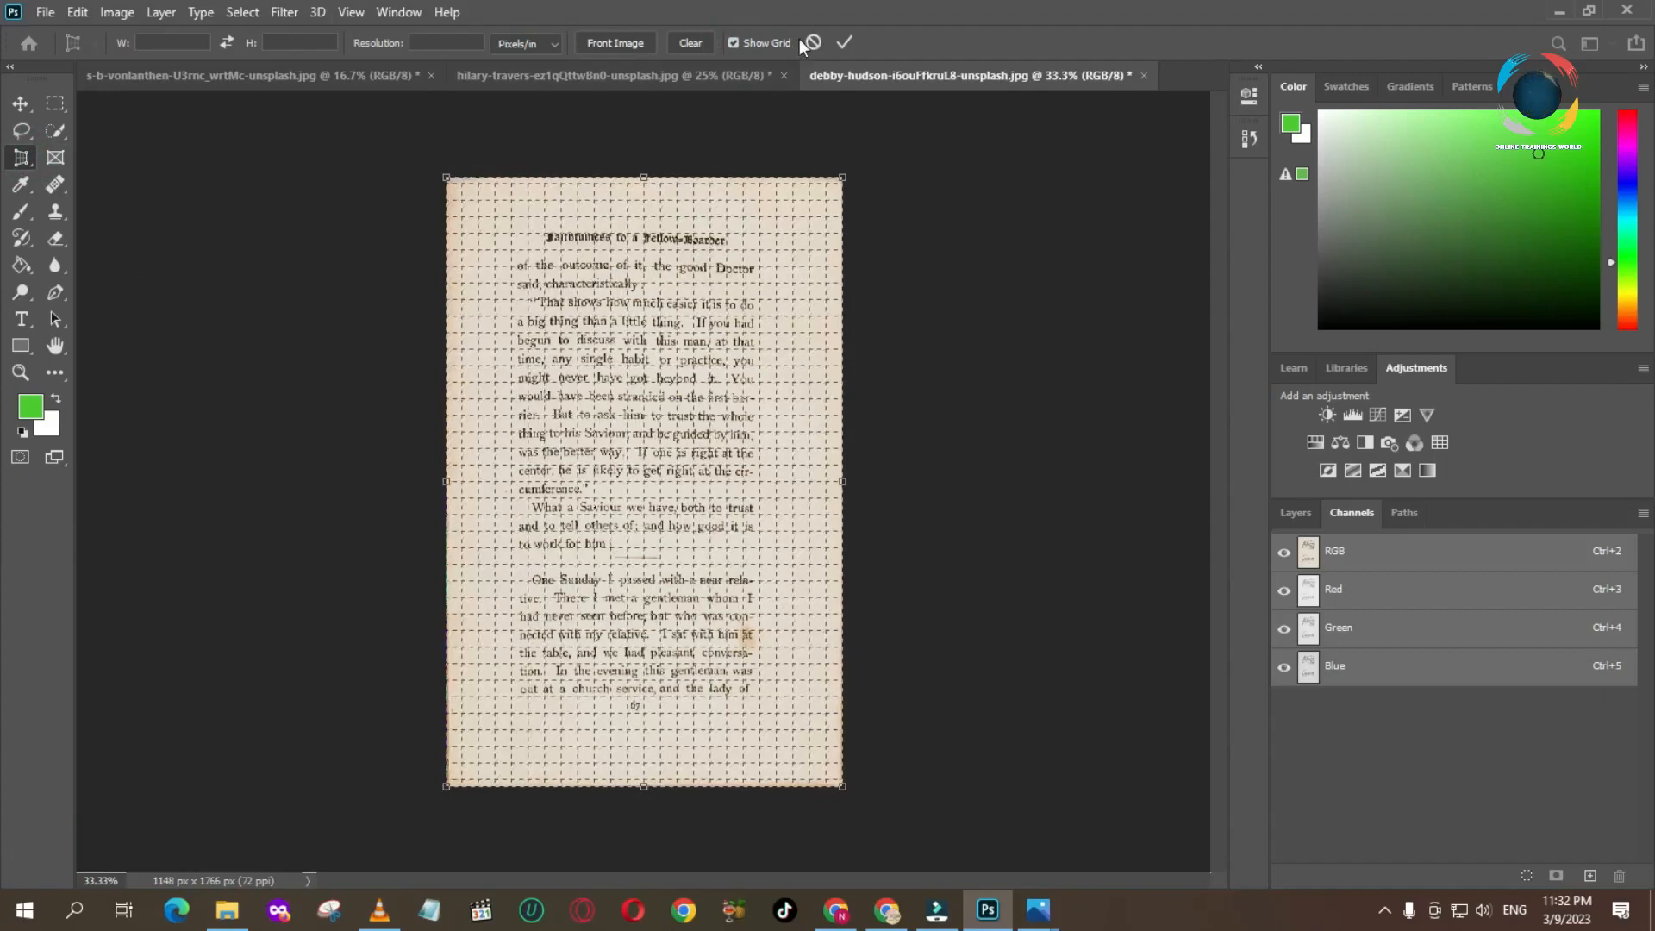
left_click(733, 42)
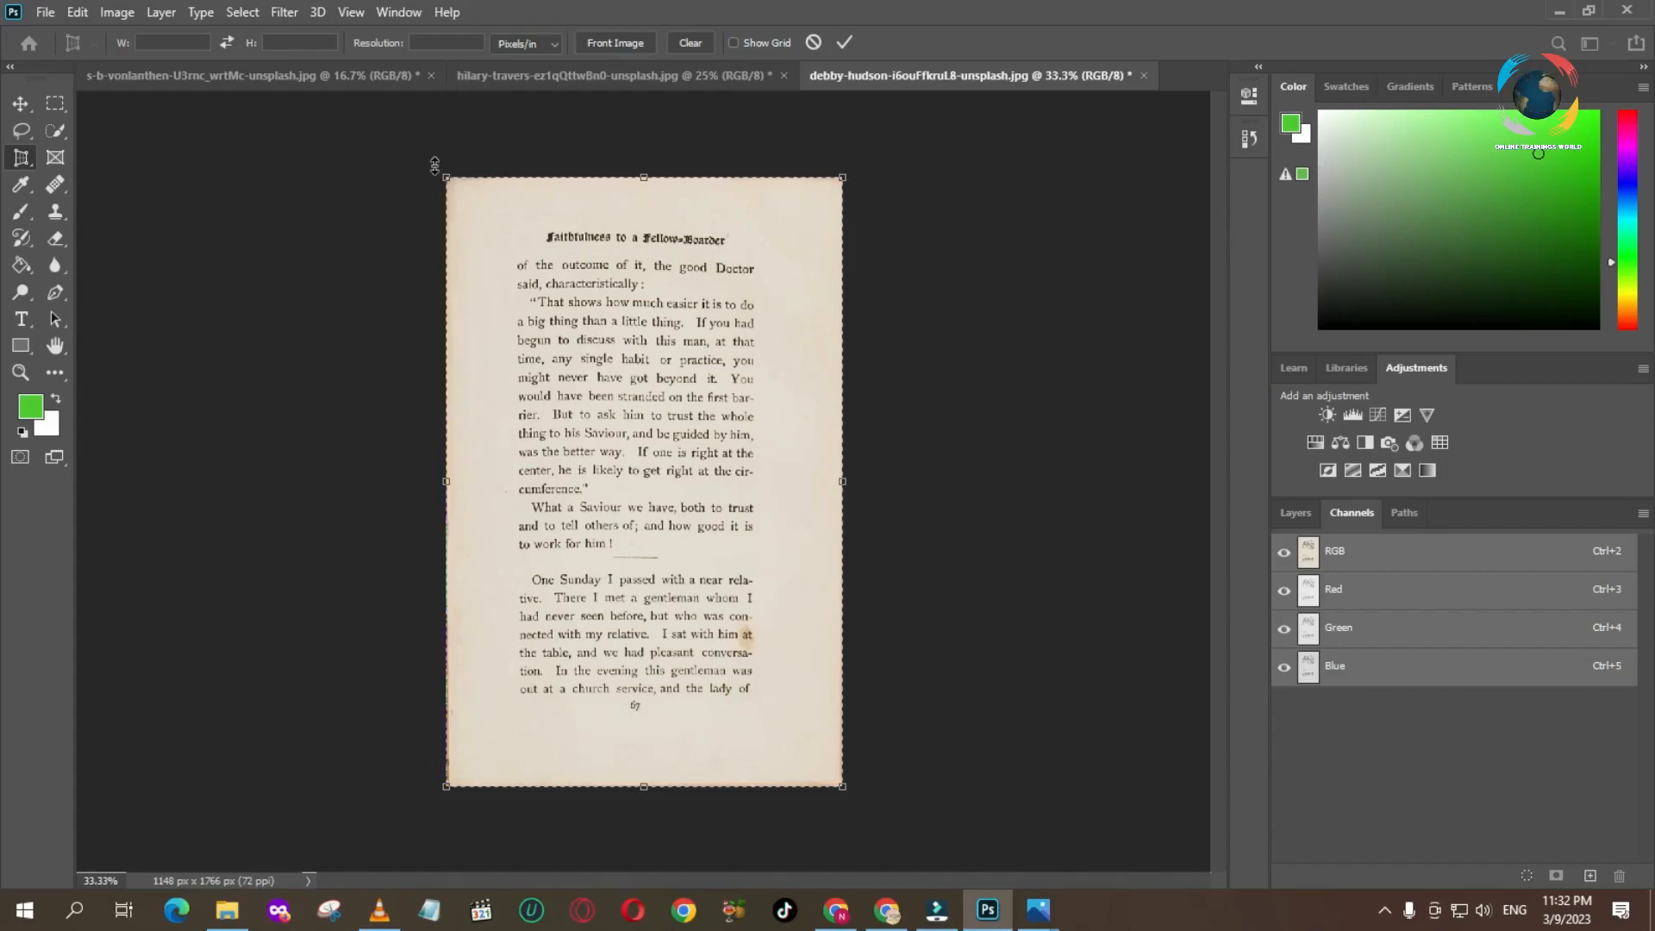
left_click(733, 43)
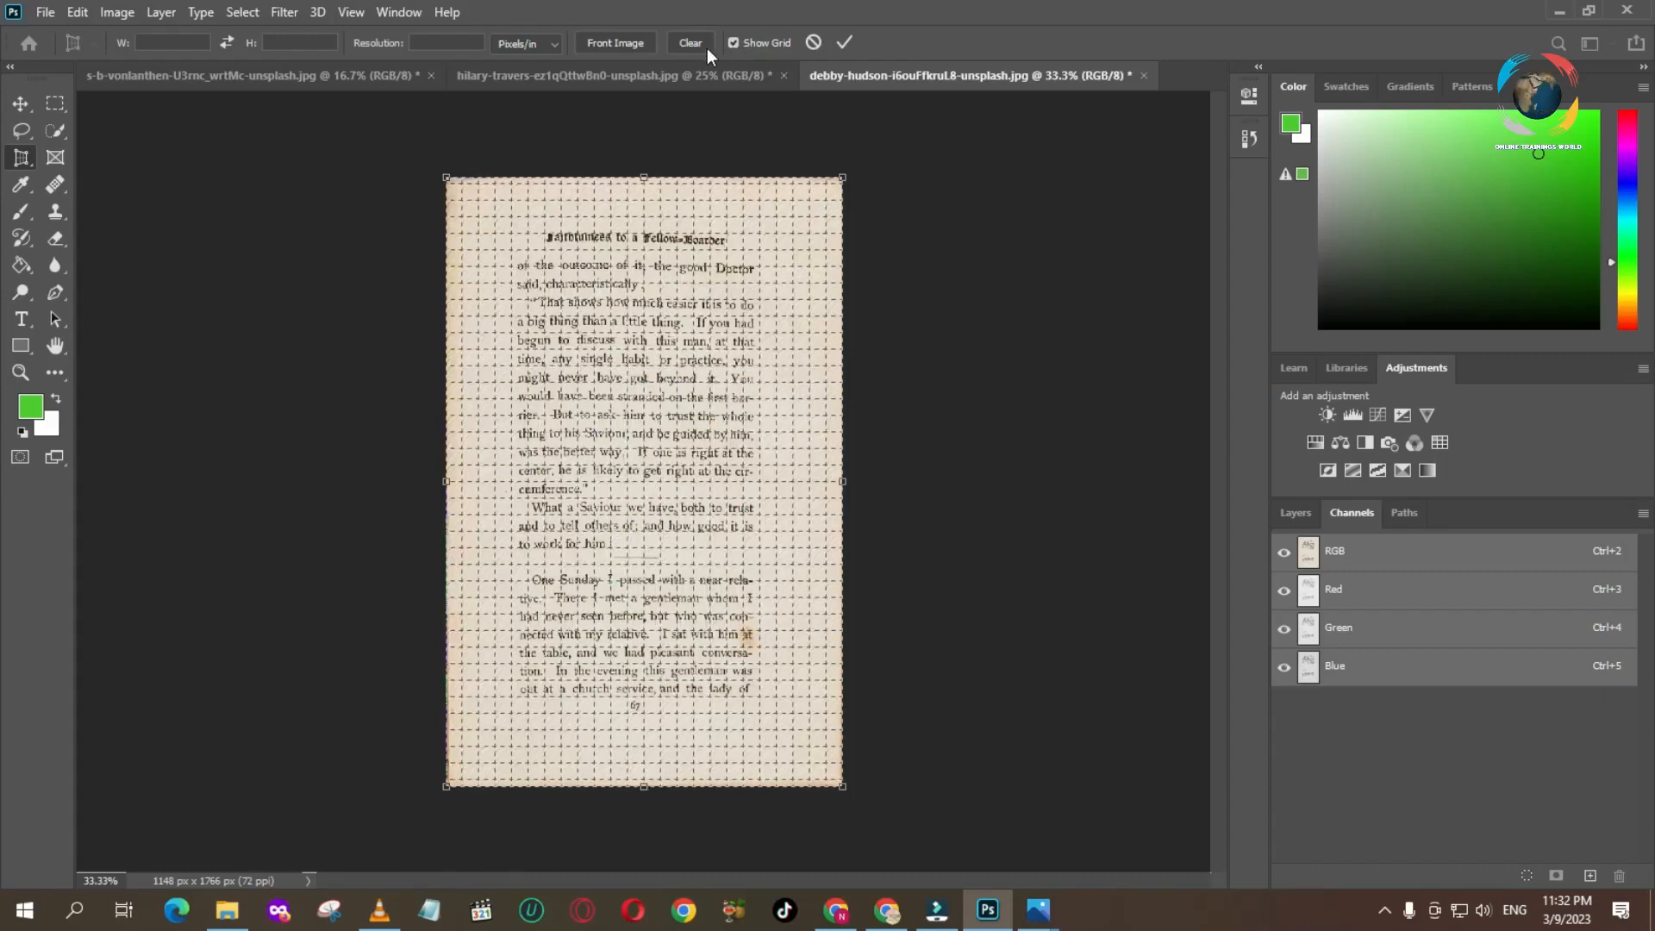
left_click(736, 44)
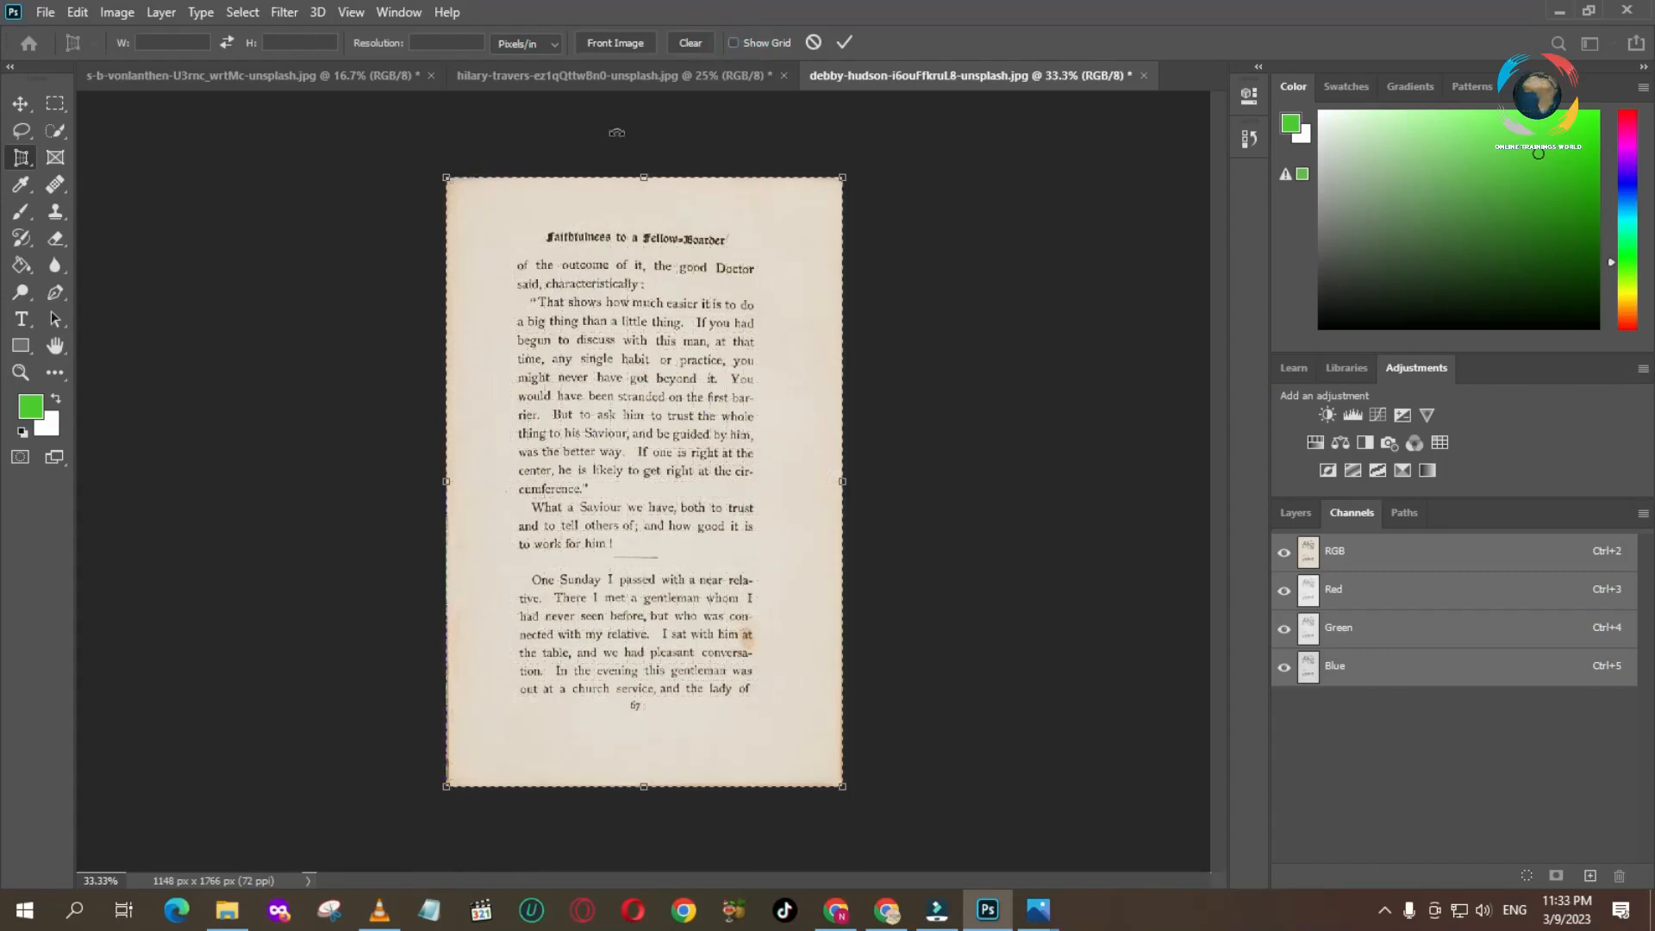
left_click(813, 43)
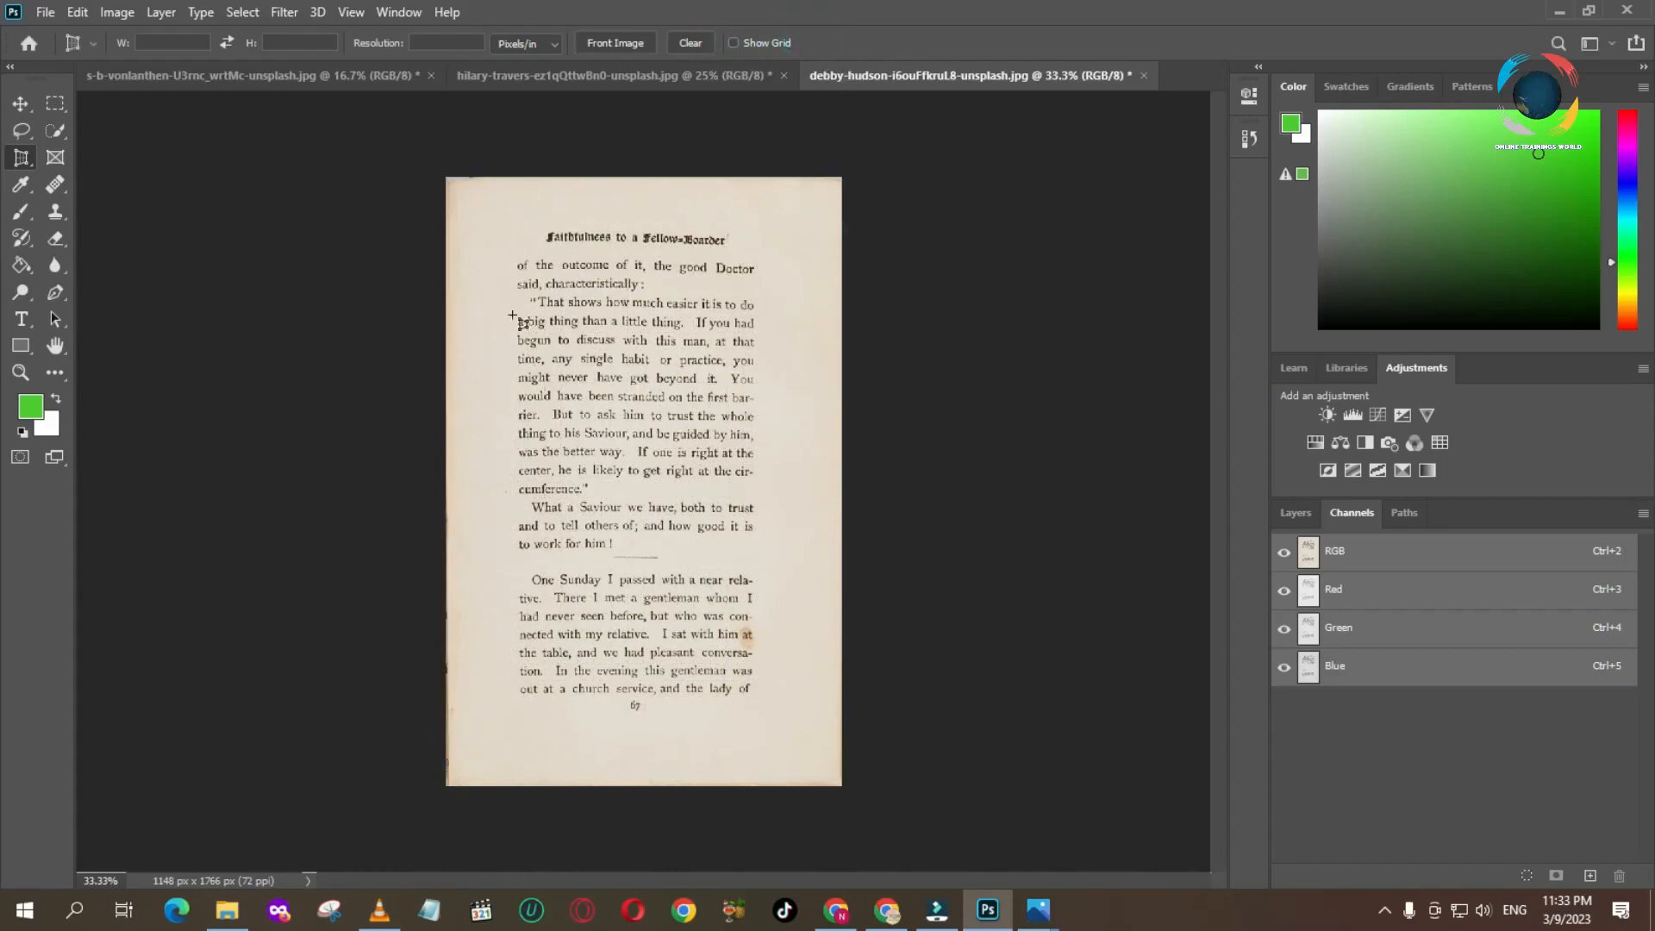
Create a horizontal slice across the page text with the Slice tool and move it down to the middle of the page
right_click(22, 162)
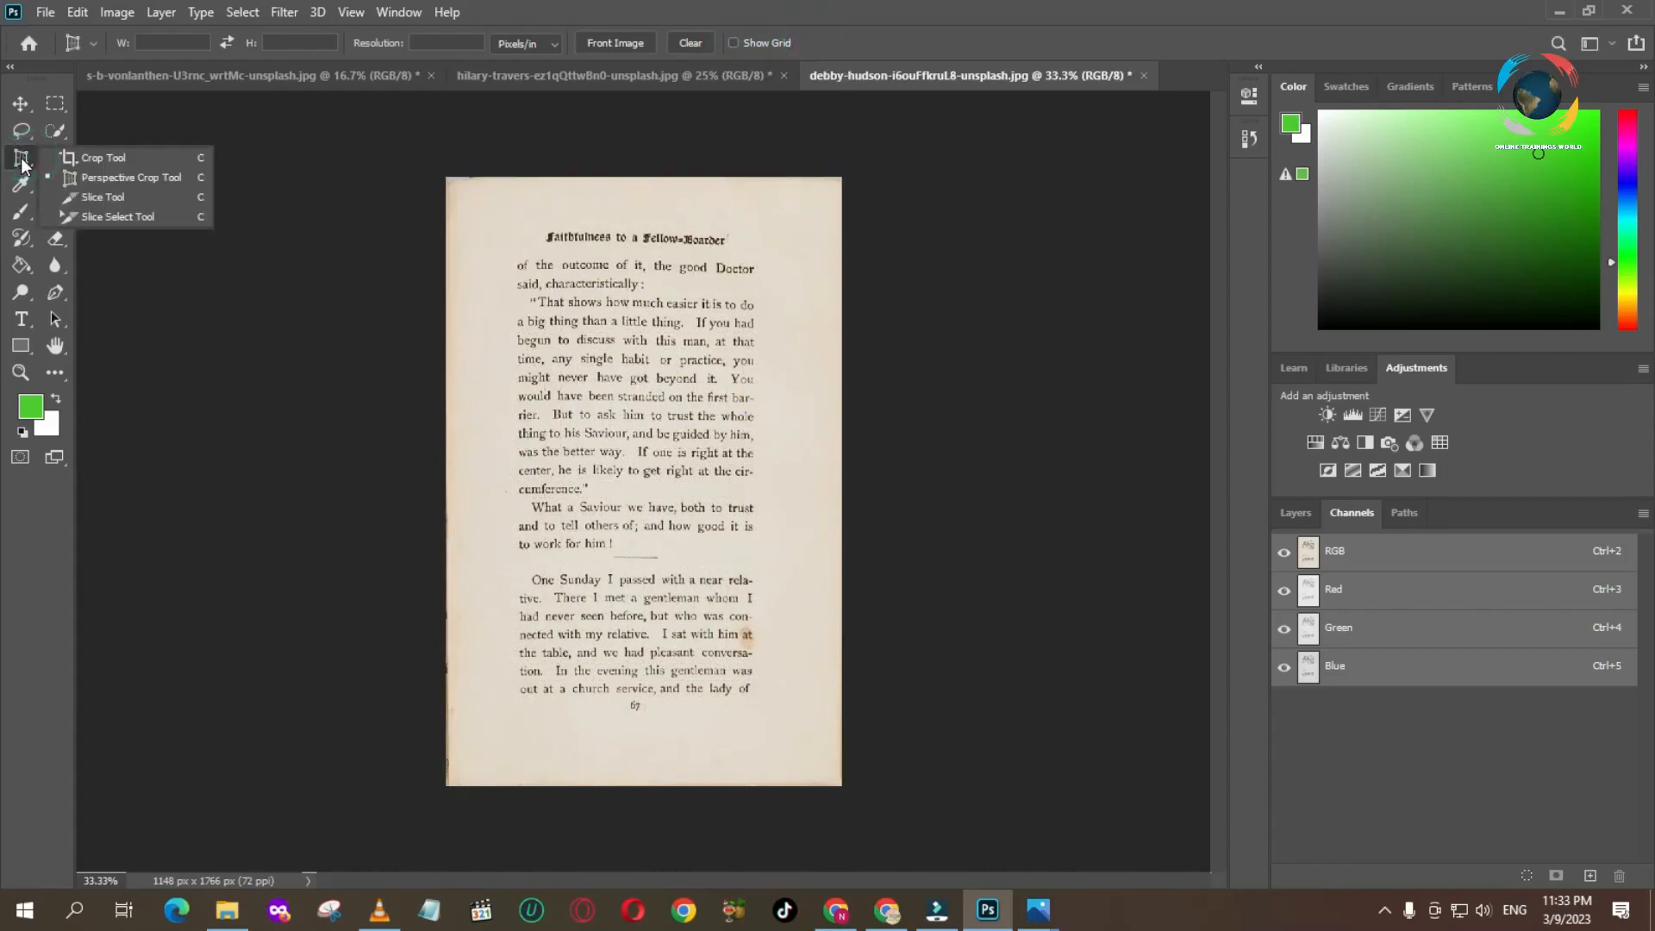
left_click(103, 197)
left_click_drag(419, 271, 945, 325)
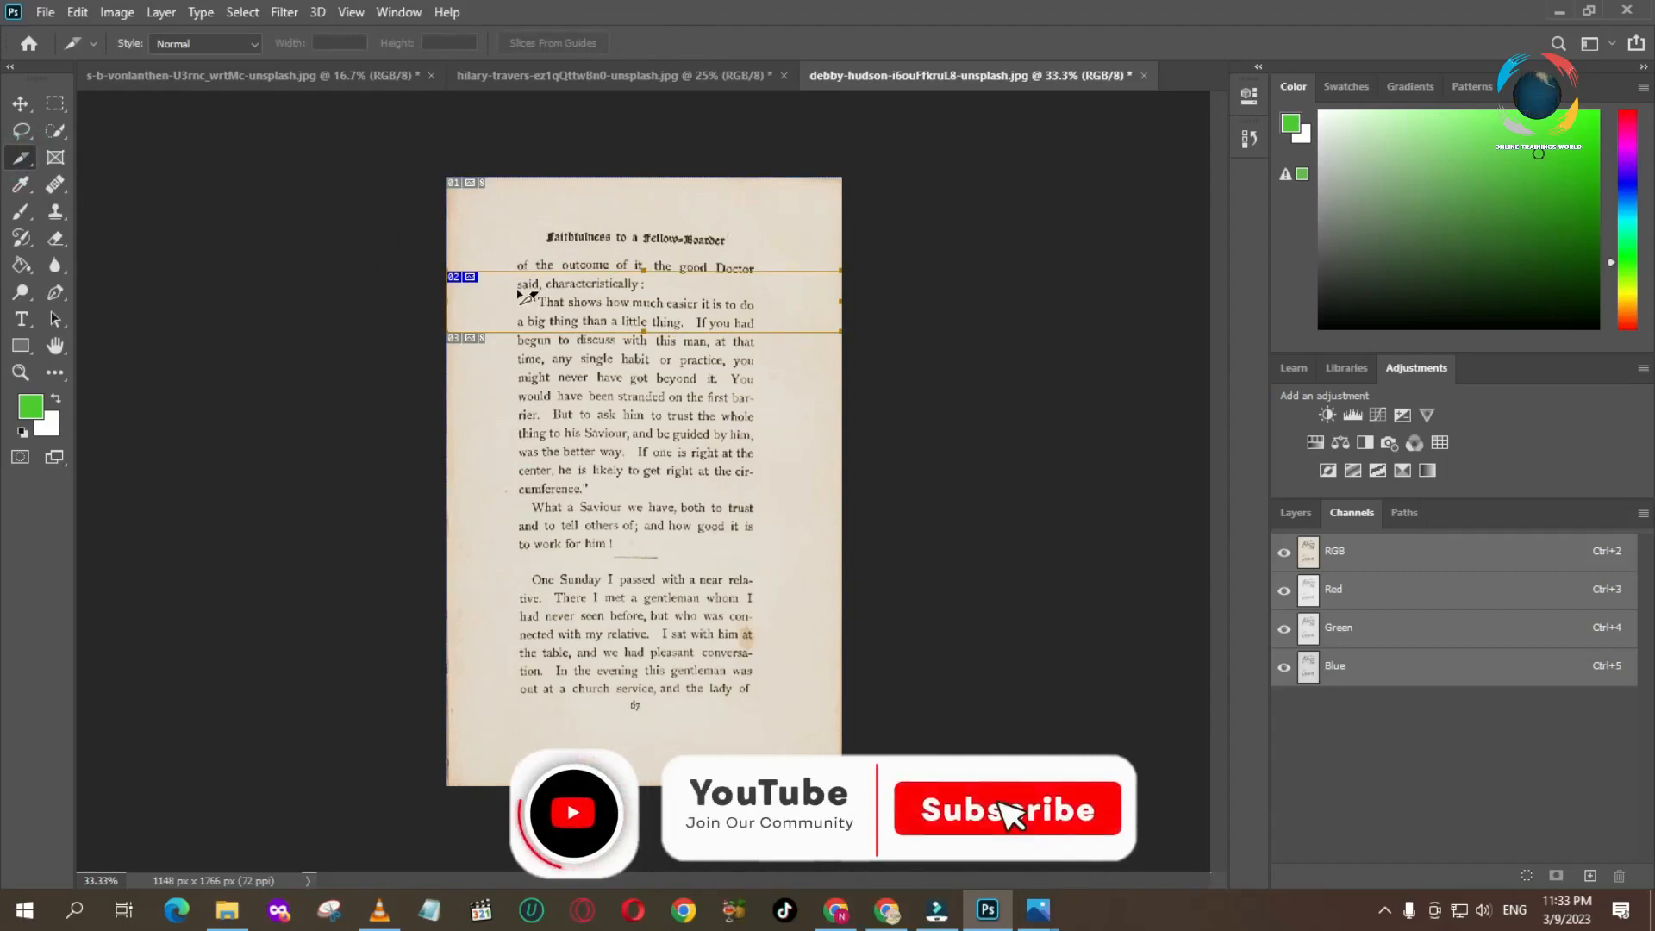
left_click_drag(520, 306, 585, 362)
left_click_drag(624, 418, 608, 457)
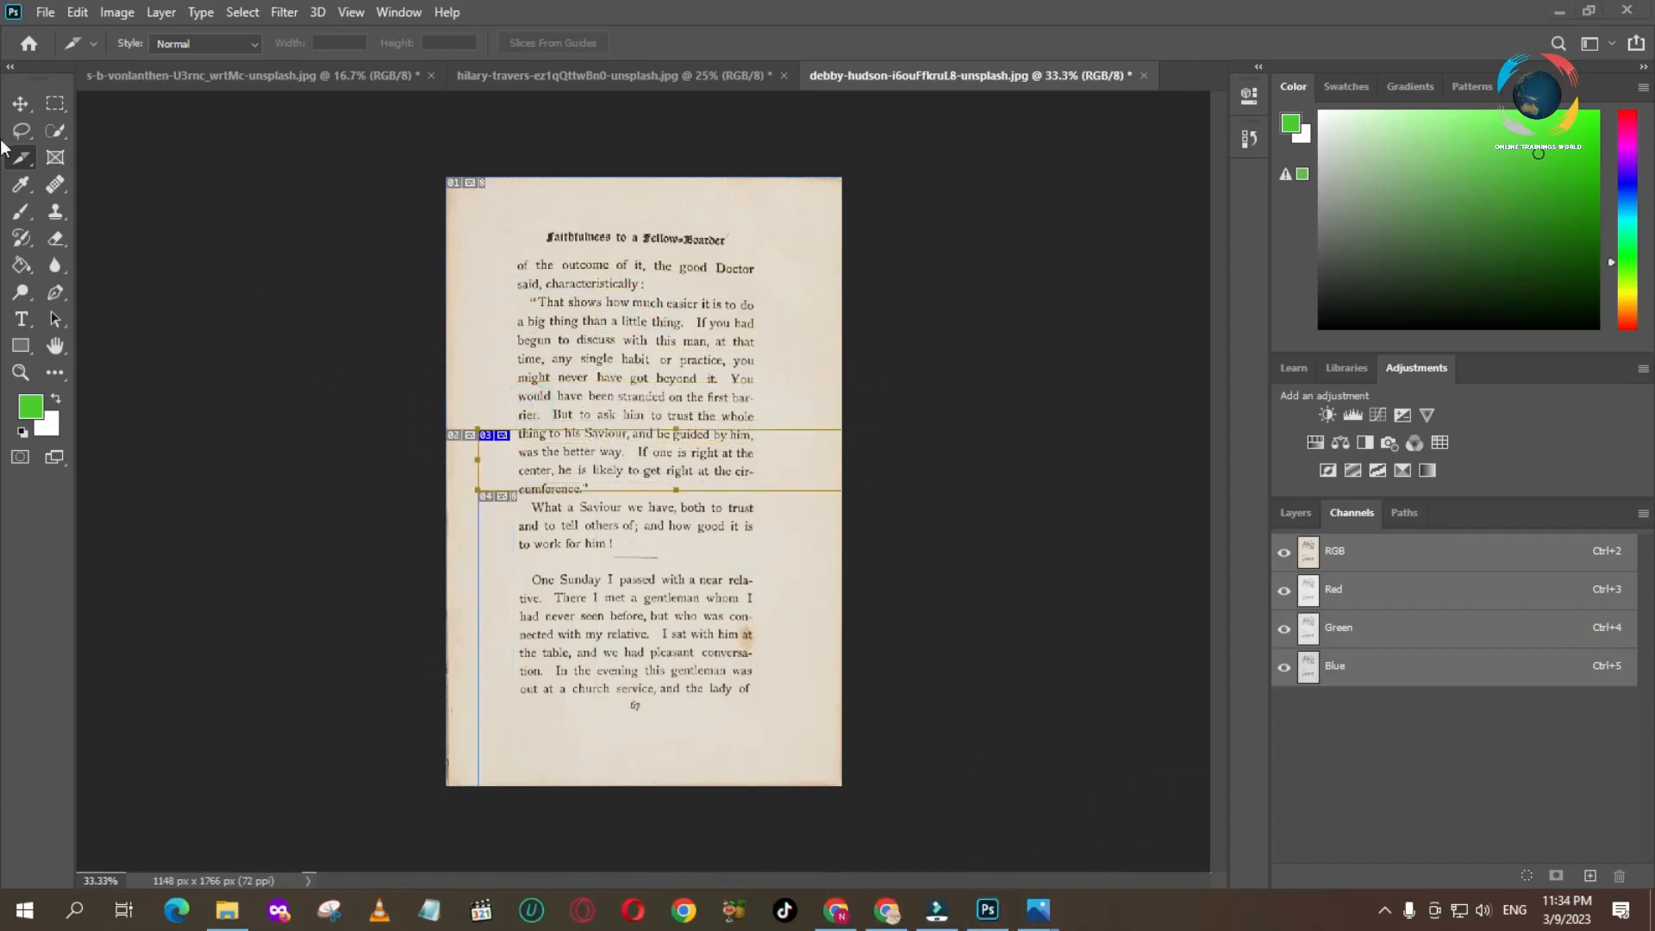
Activate the regular Crop tool and switch to the s-b-vonlanthen photo of the girl in the mountains
left_click(18, 162)
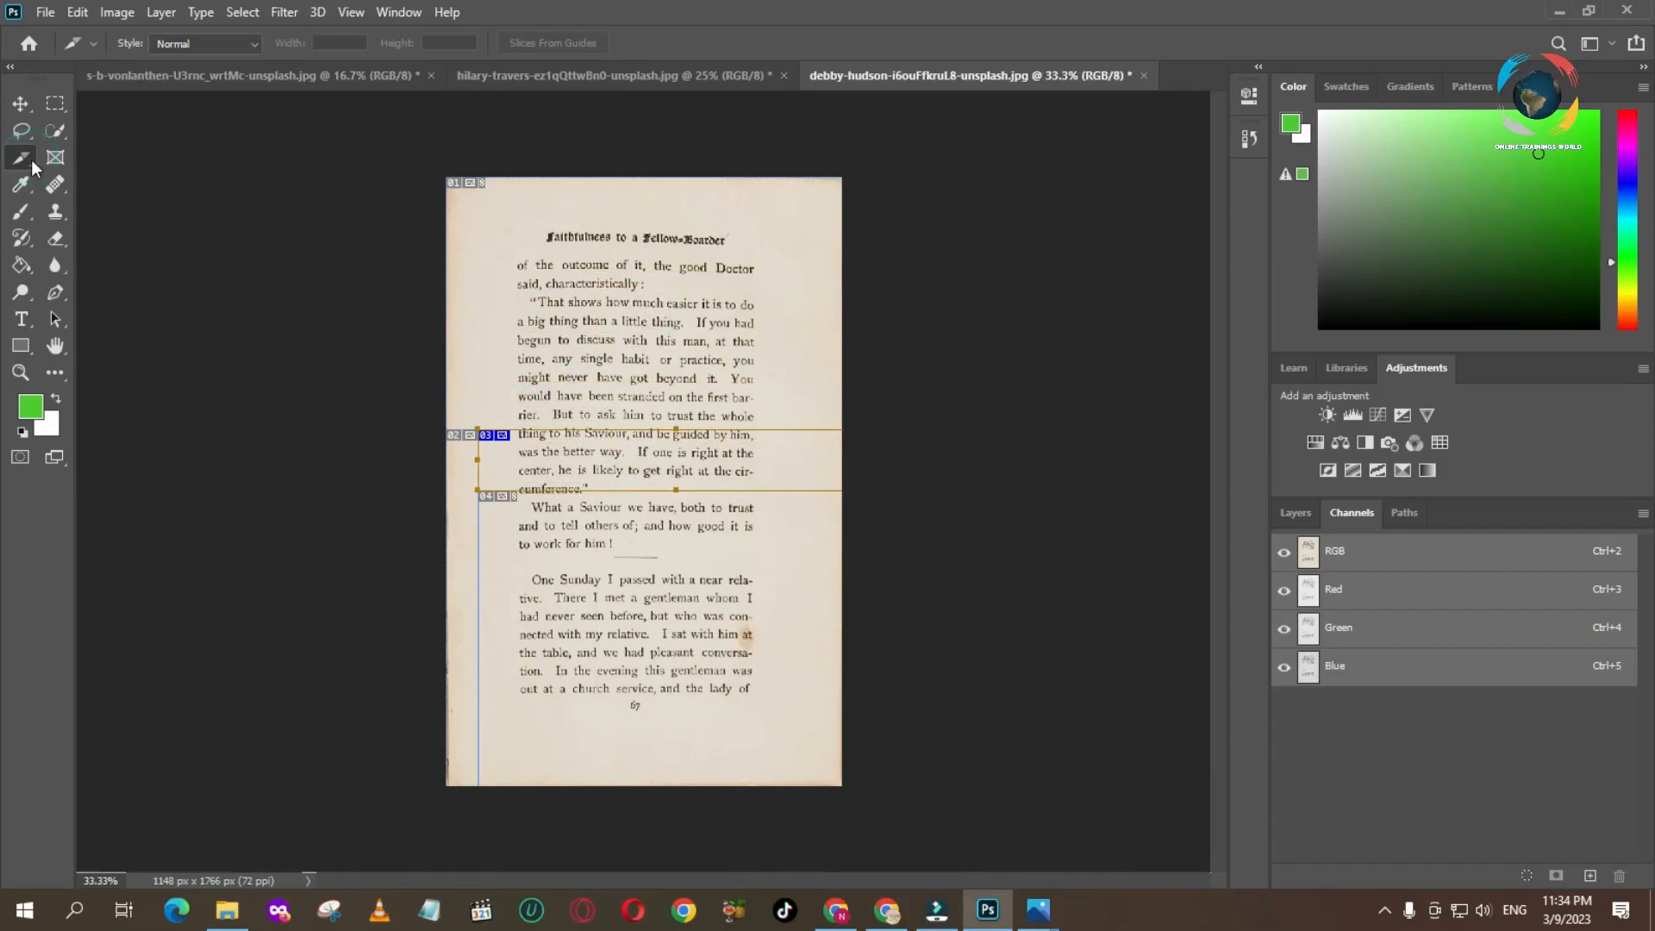
right_click(34, 166)
left_click(148, 160)
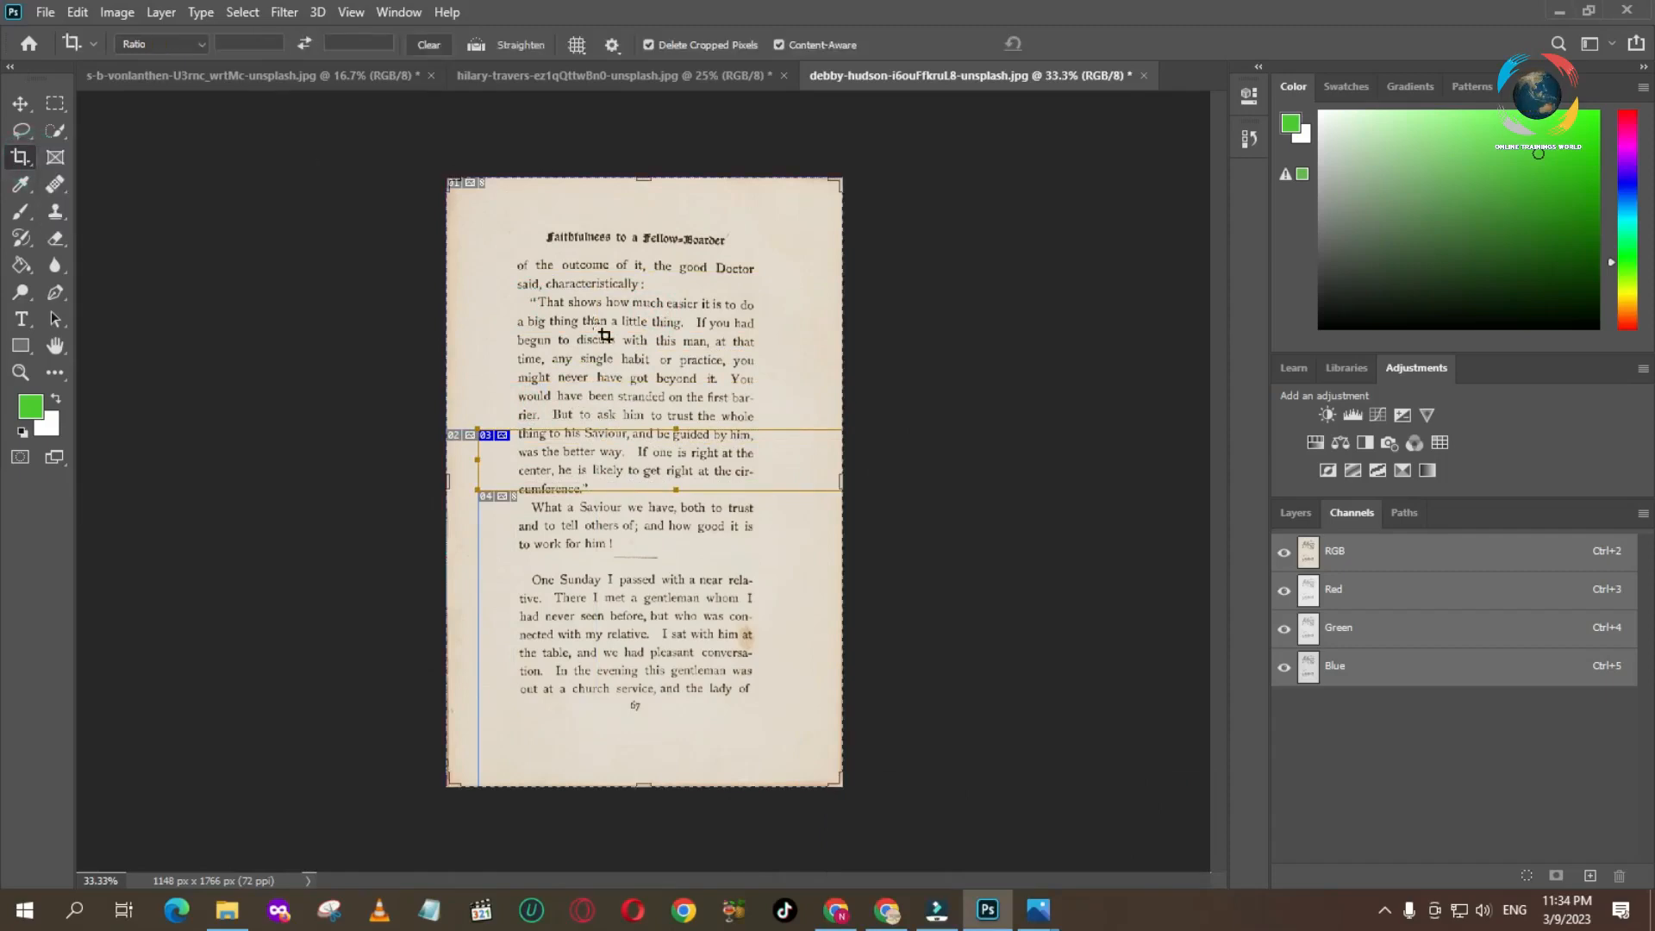
left_click(523, 69)
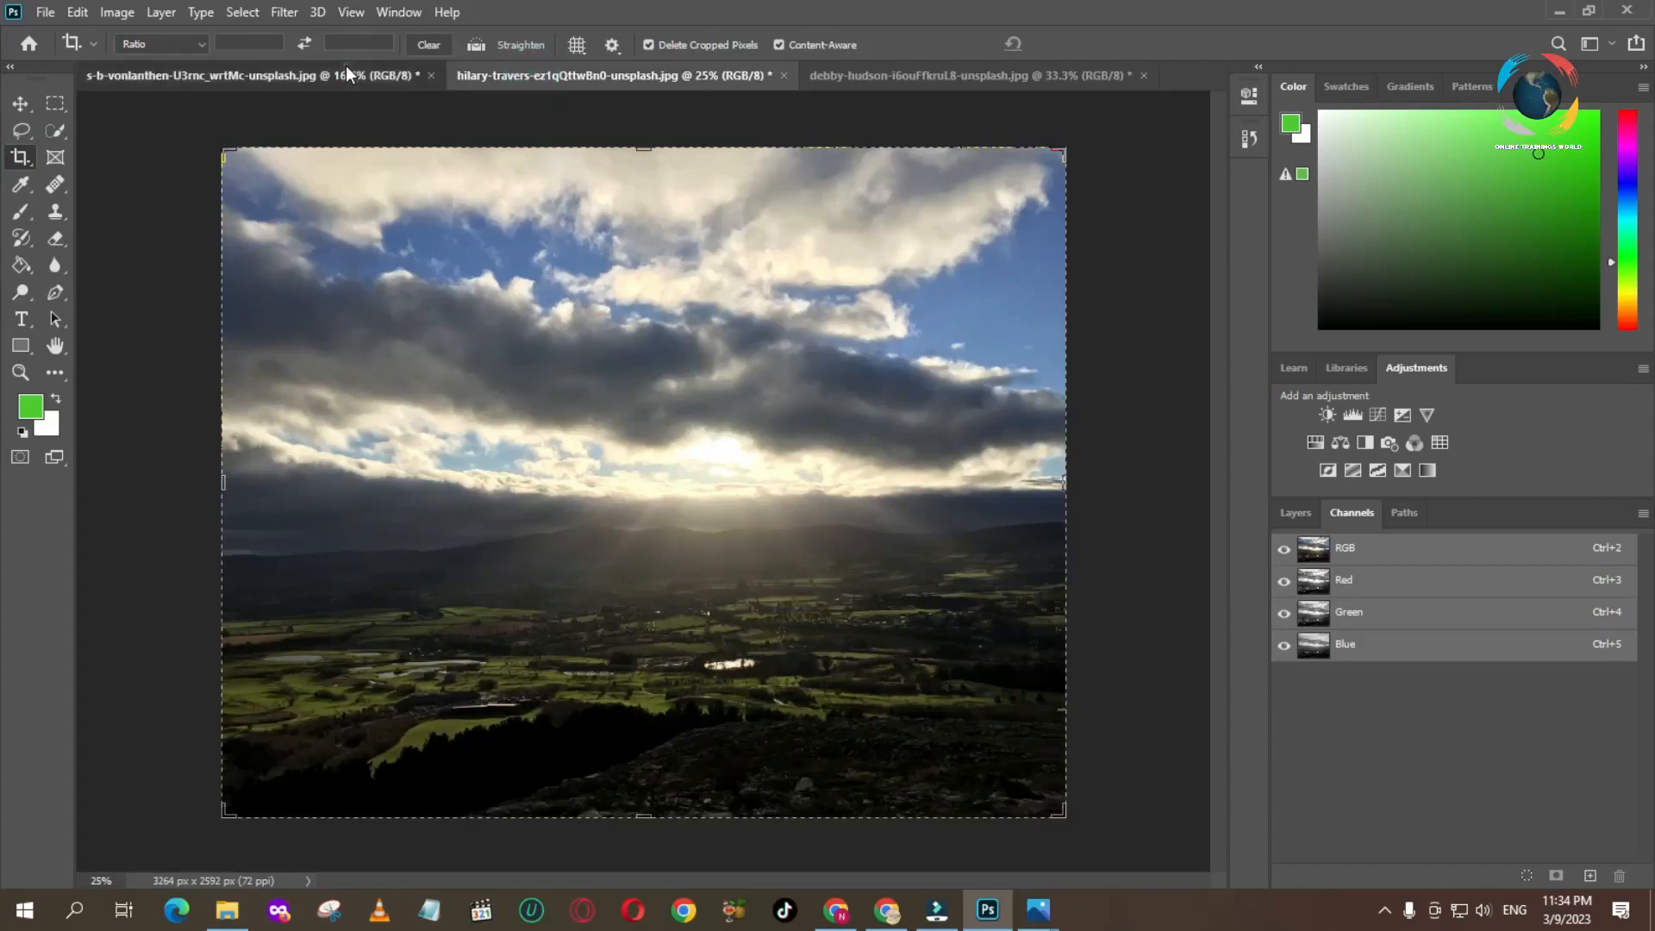
left_click(345, 69)
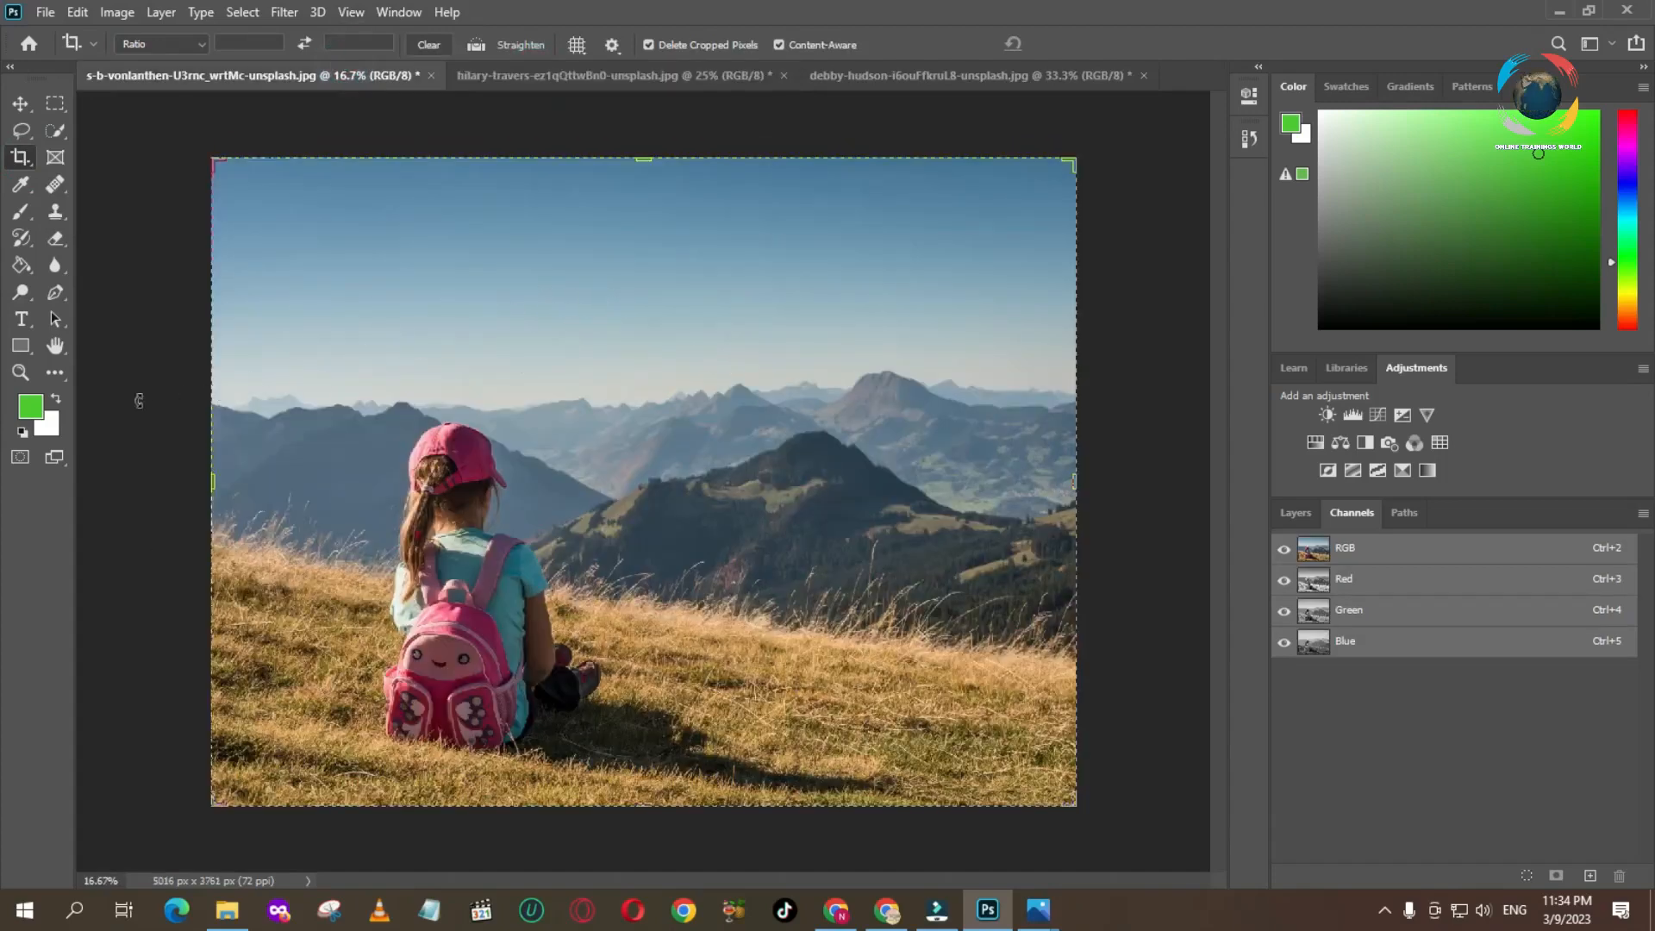
Try a crop frame around the girl with the photo rotated inside it, and reset the crop
left_click_drag(233, 191, 699, 709)
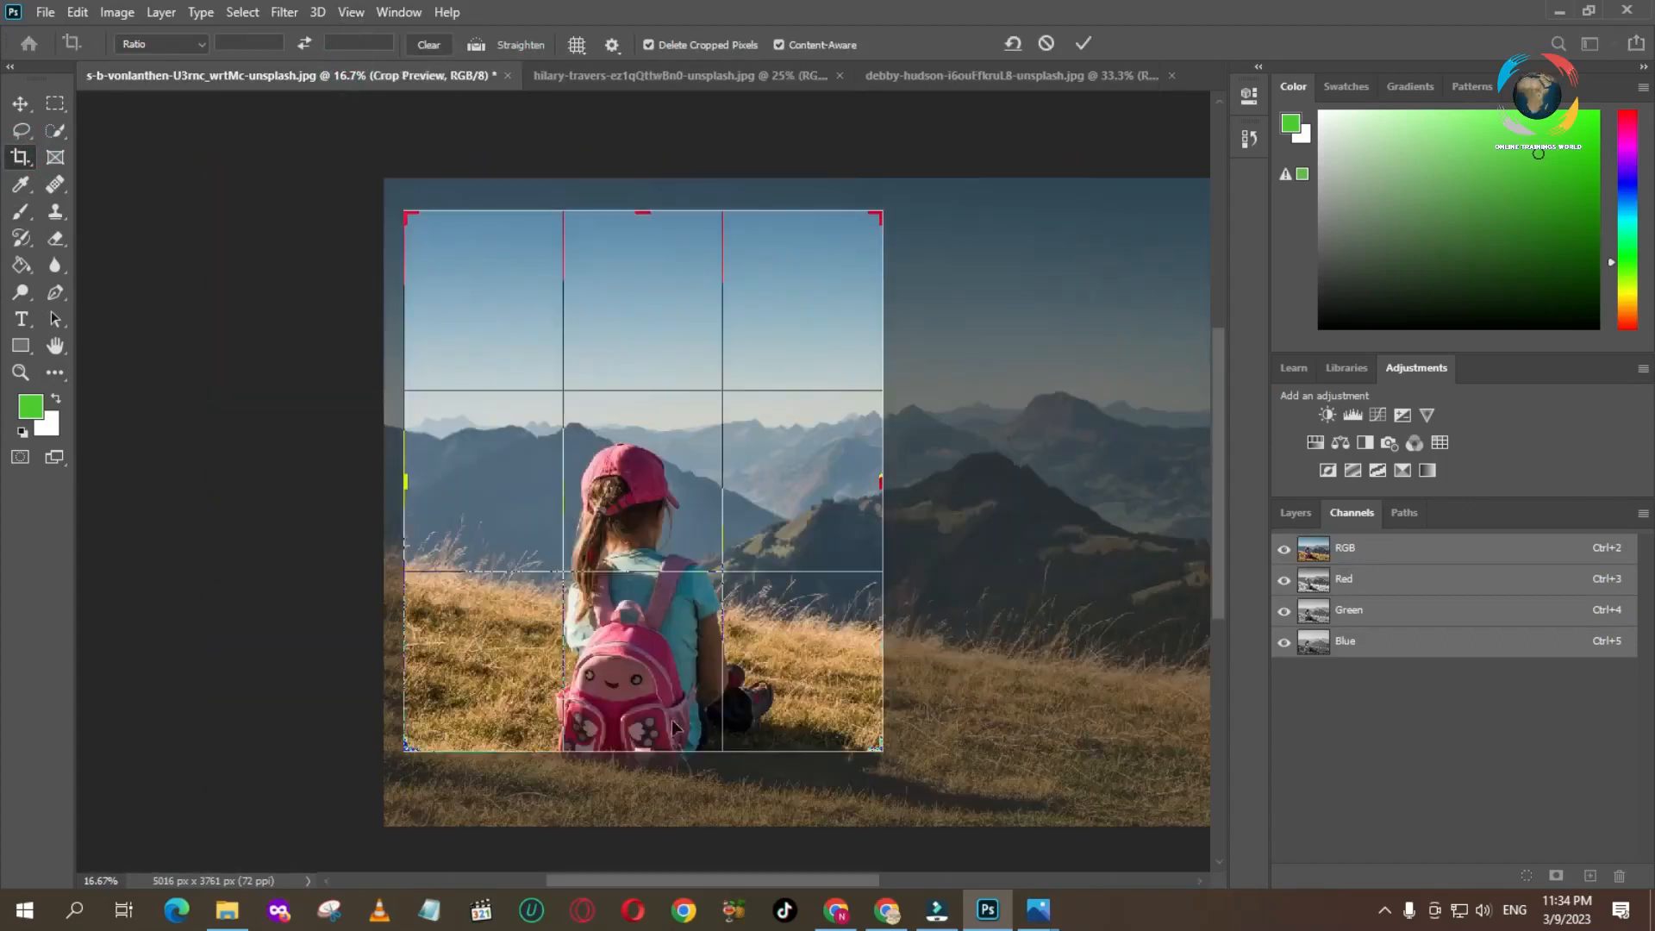
left_click_drag(1025, 745, 976, 633)
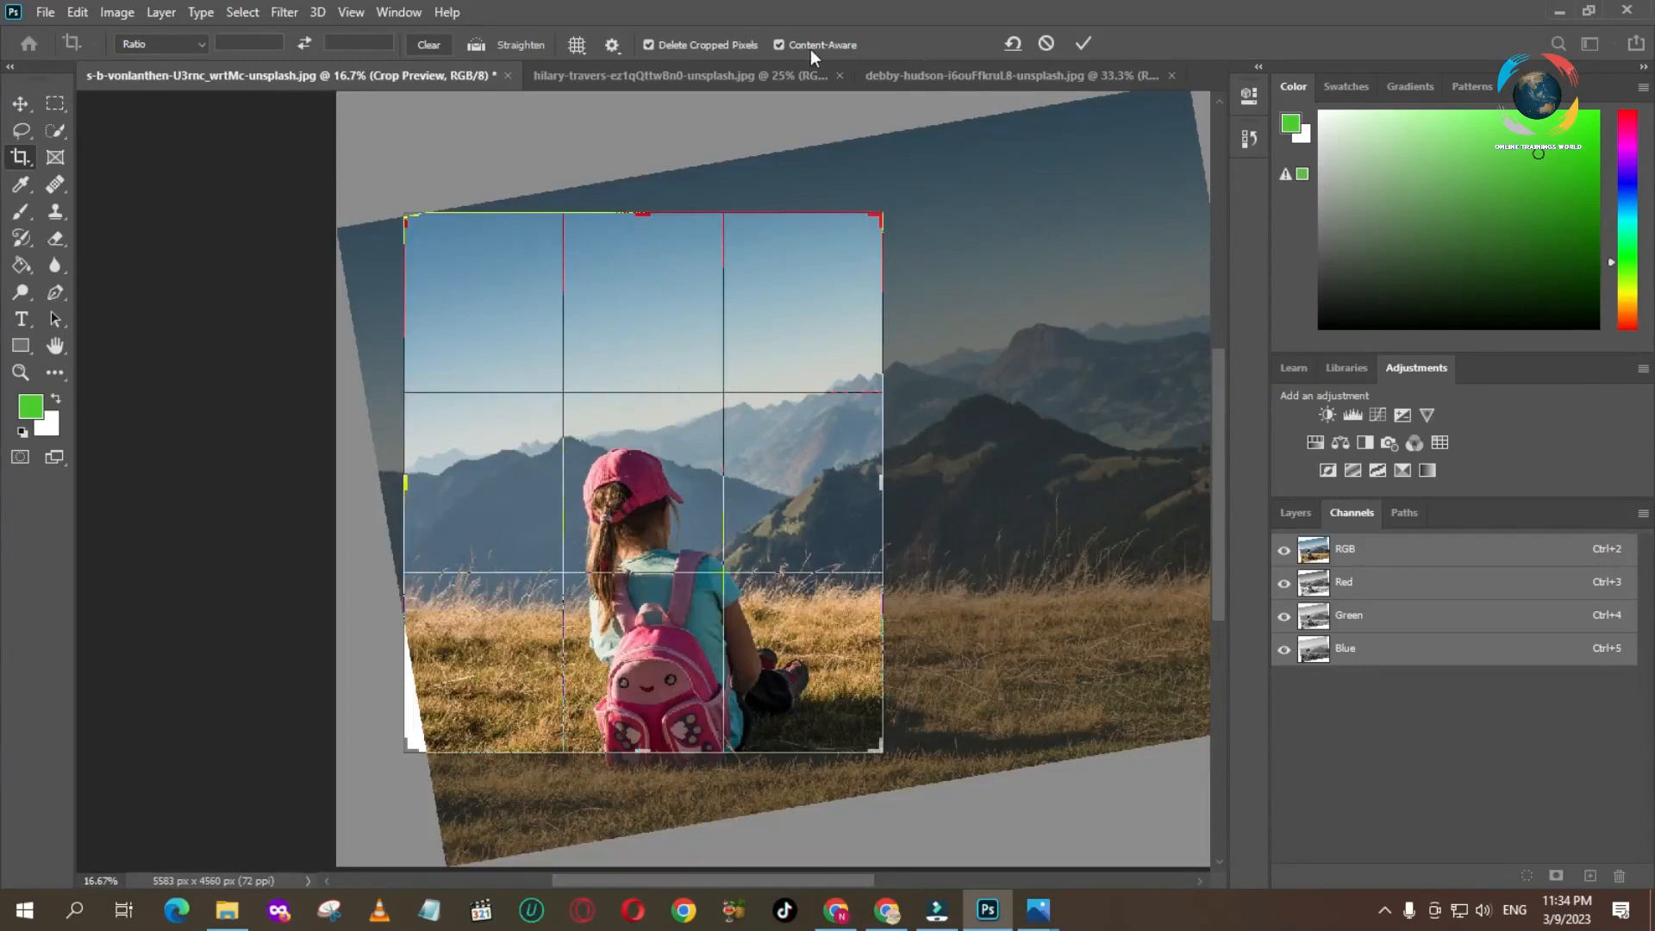
left_click(1012, 45)
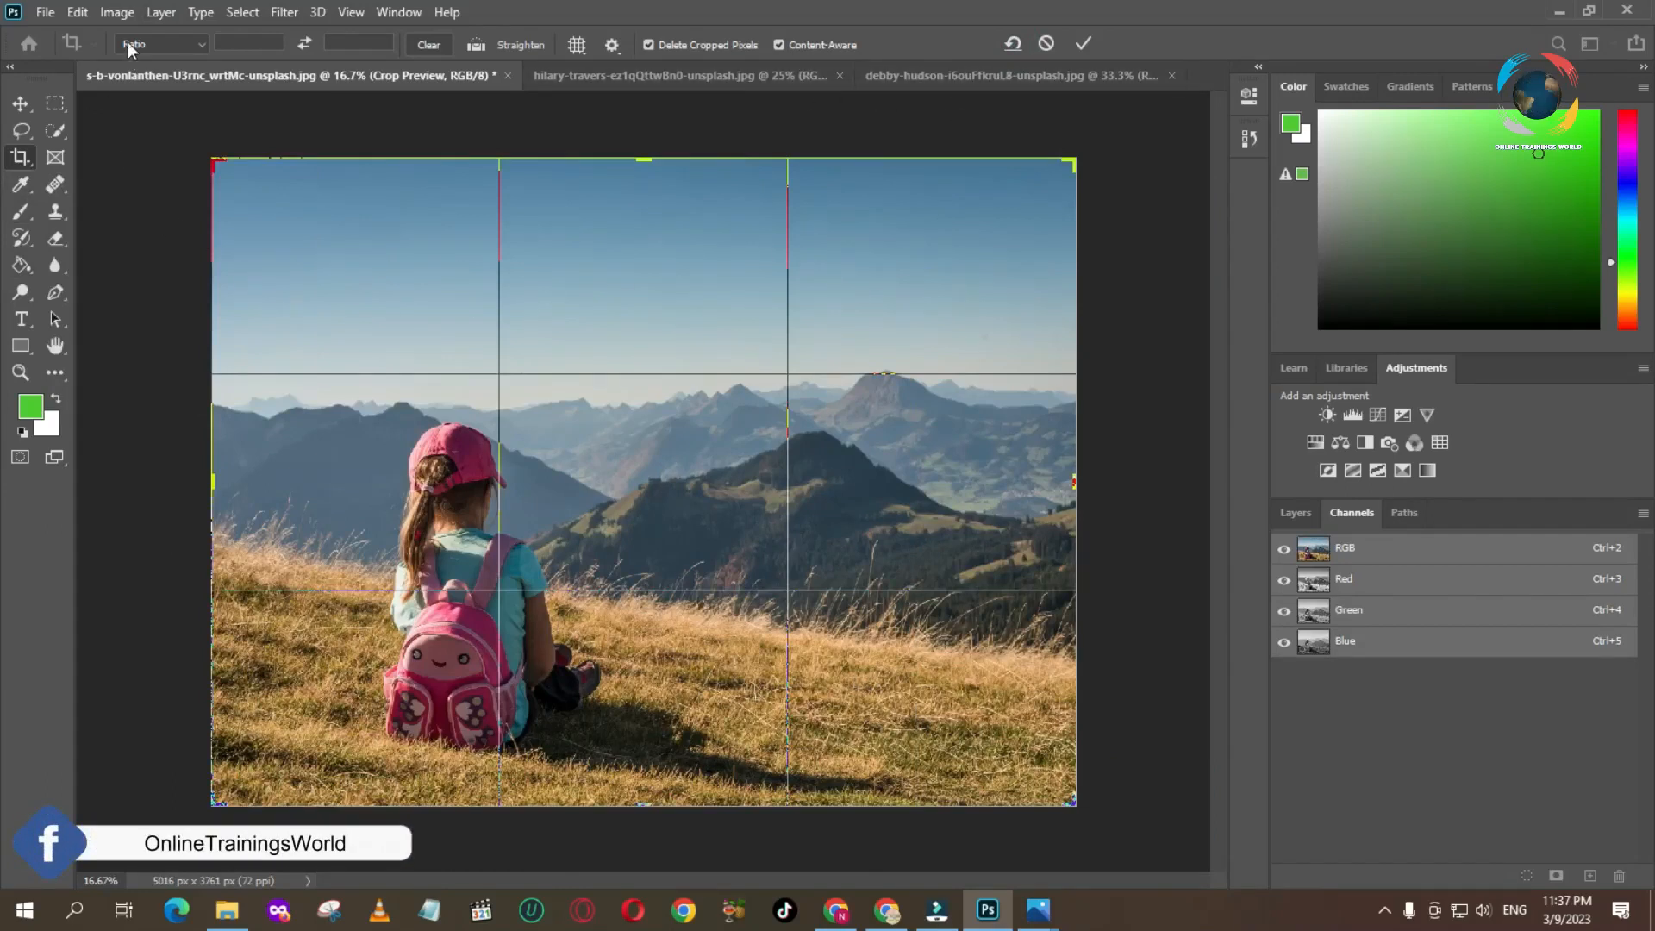
left_click(121, 16)
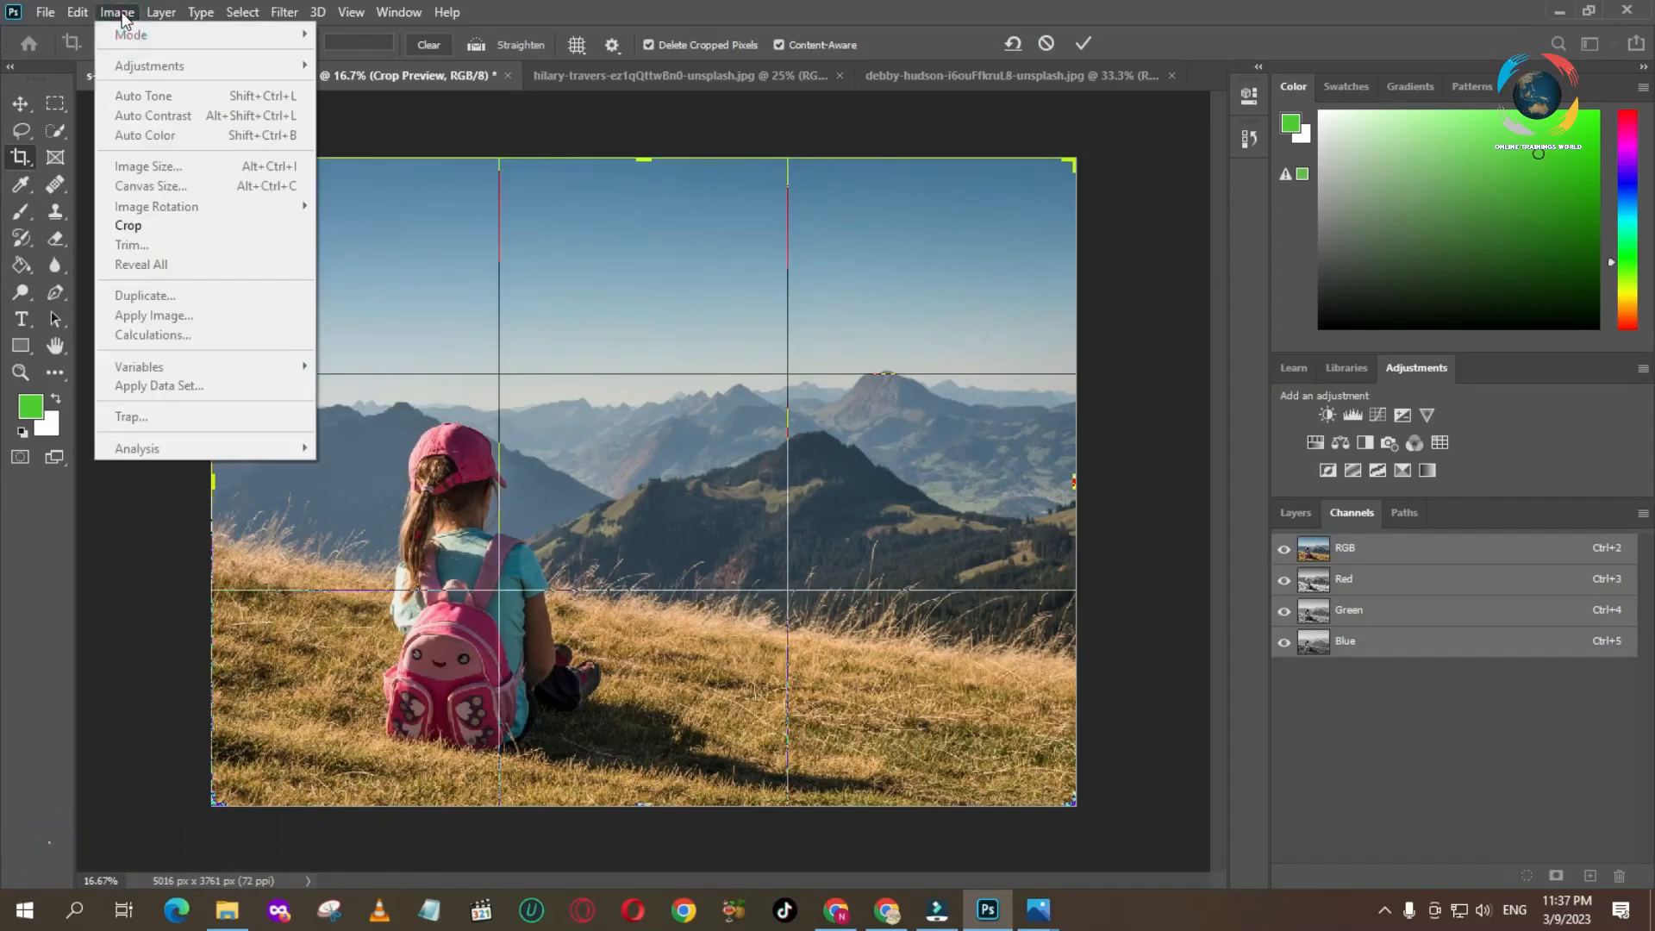
mouse_move(232, 14)
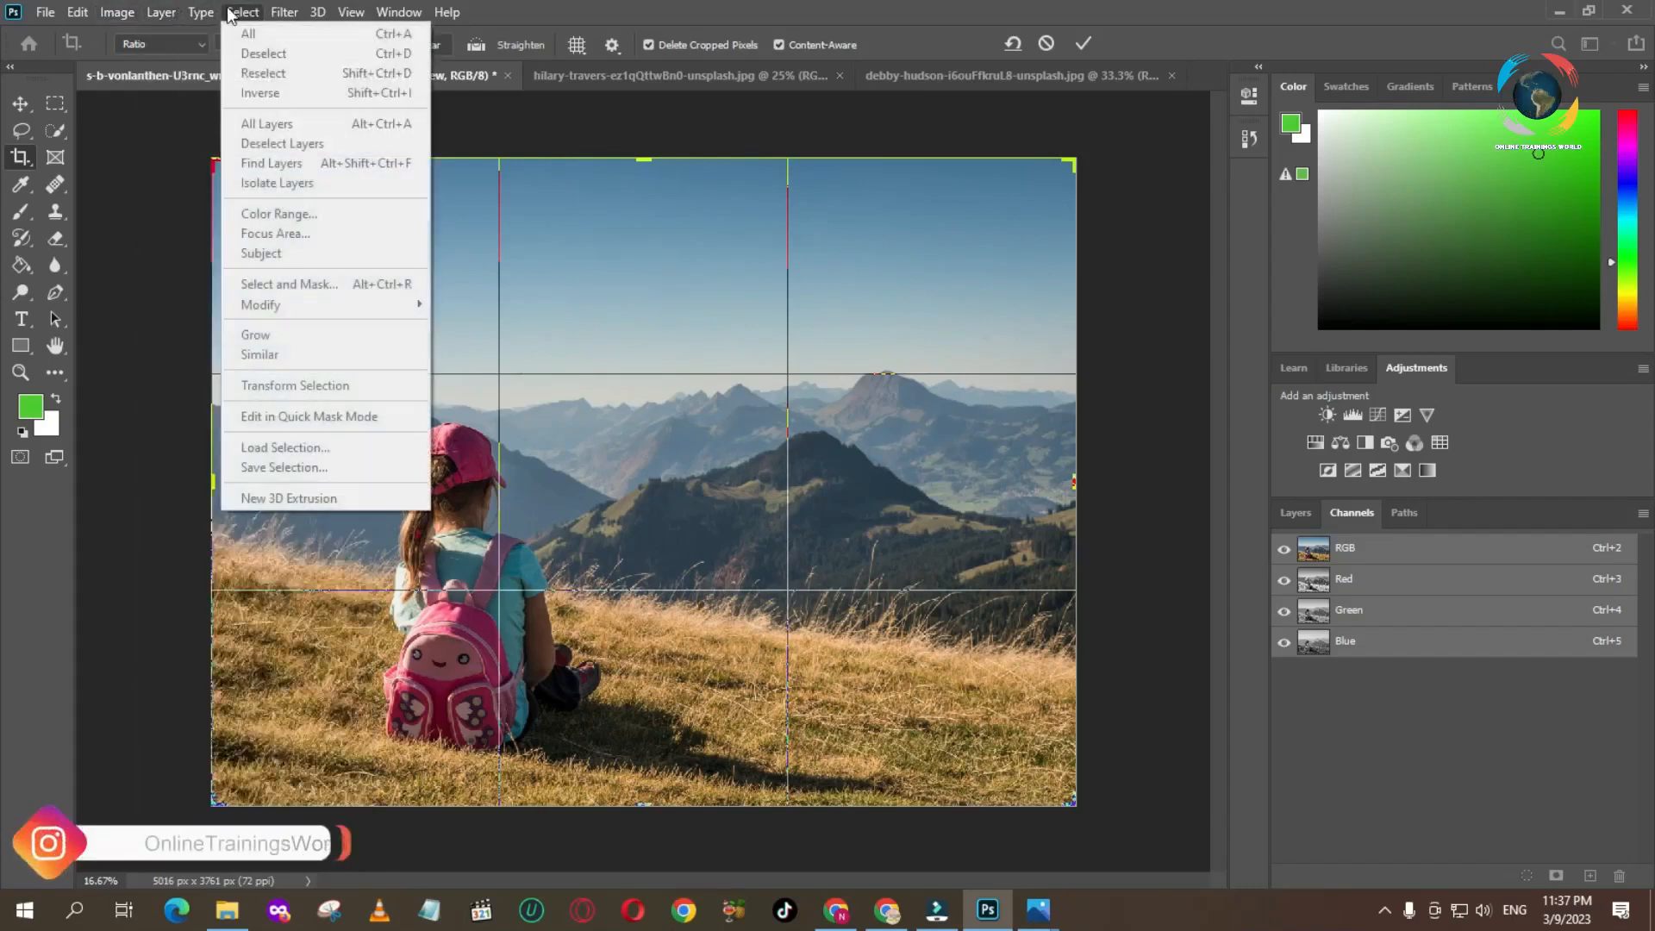
left_click(748, 366)
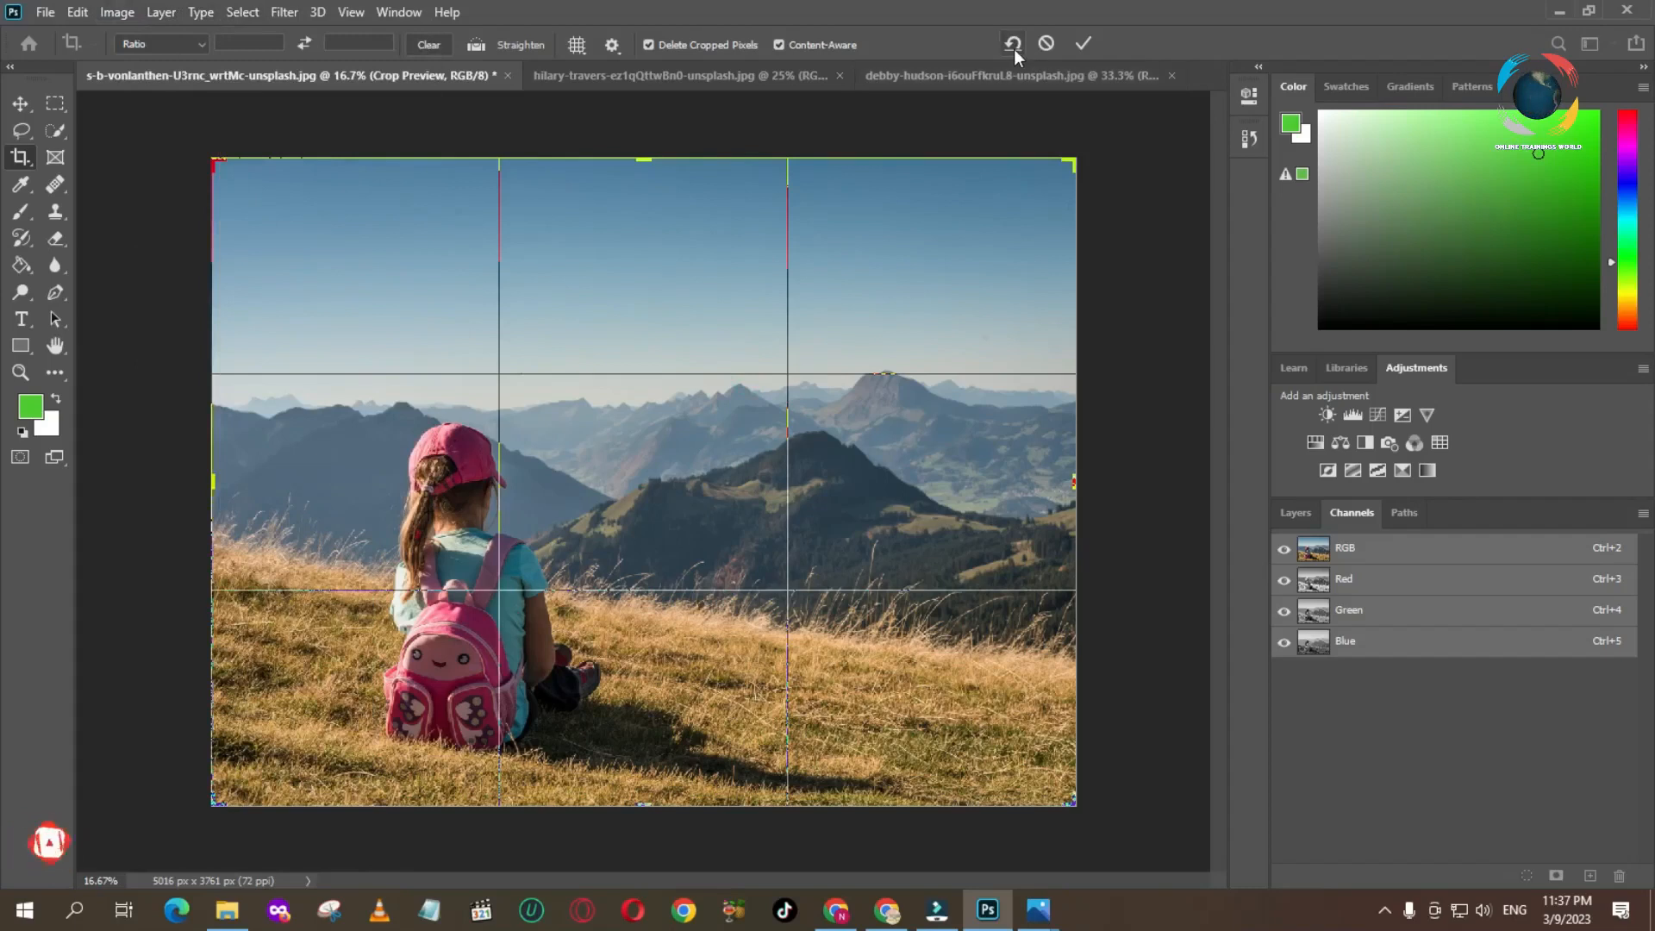
Reposition the mountain photo slightly down and to the left inside the crop frame
left_click_drag(994, 533, 971, 608)
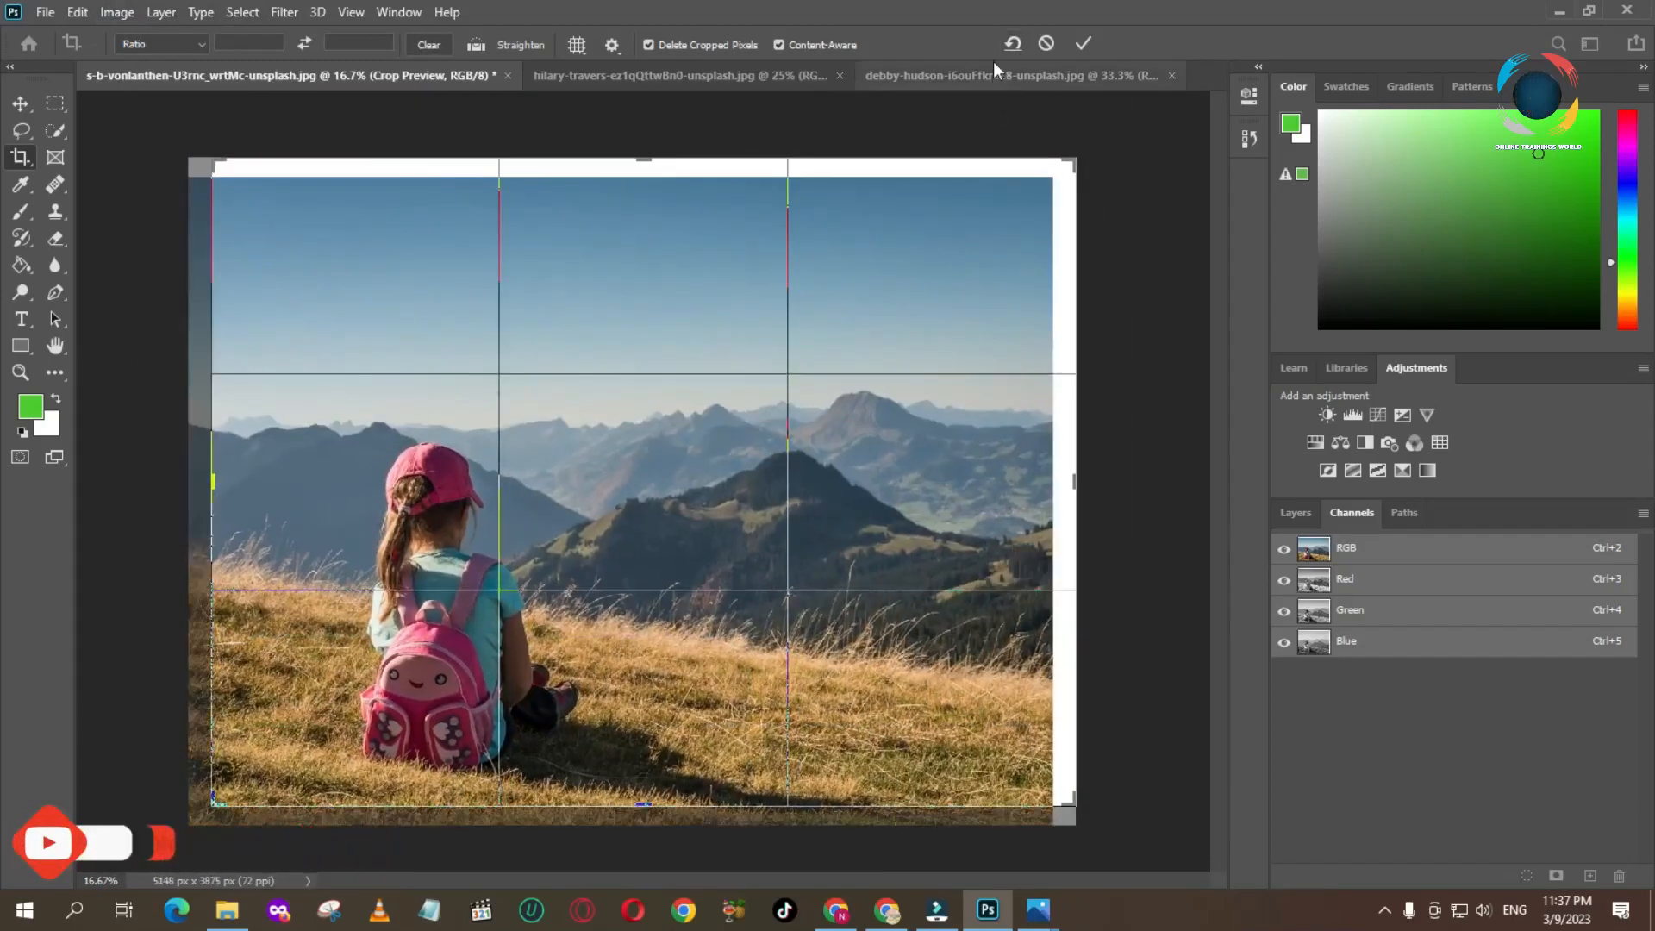